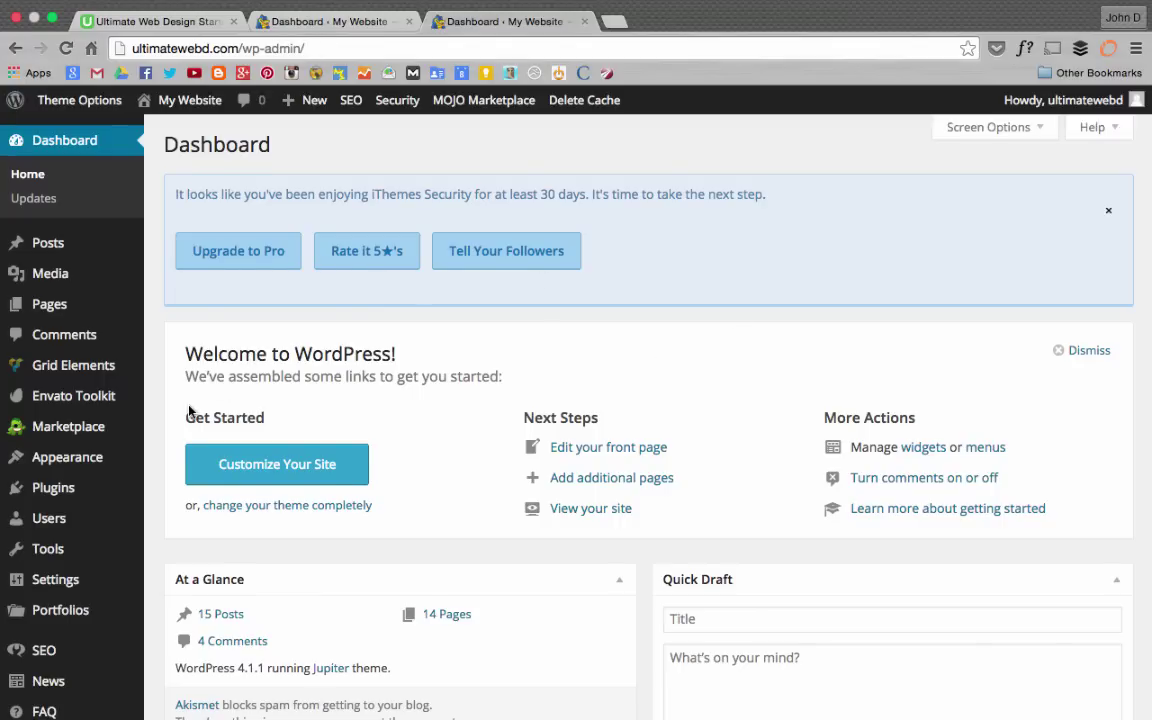
# Step: Search Add New plugins for 'ithemes security' and confirm it's already installed and up to date
pyautogui.scroll(-2, 189, 411)
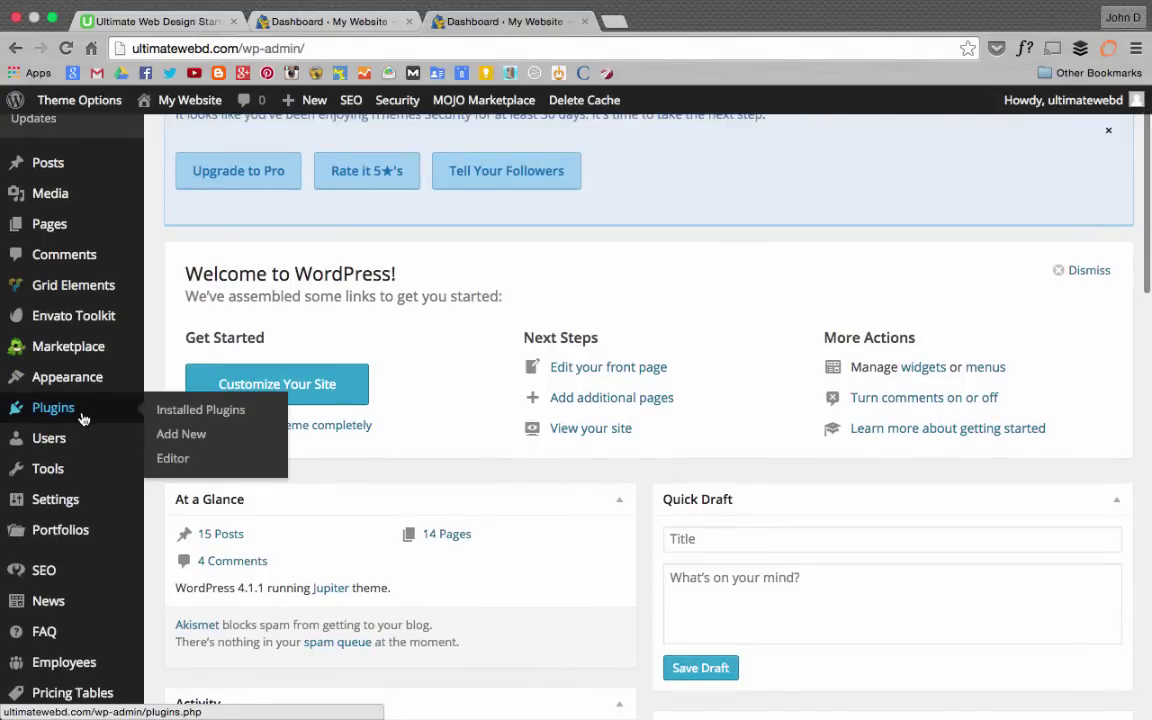
pyautogui.click(181, 436)
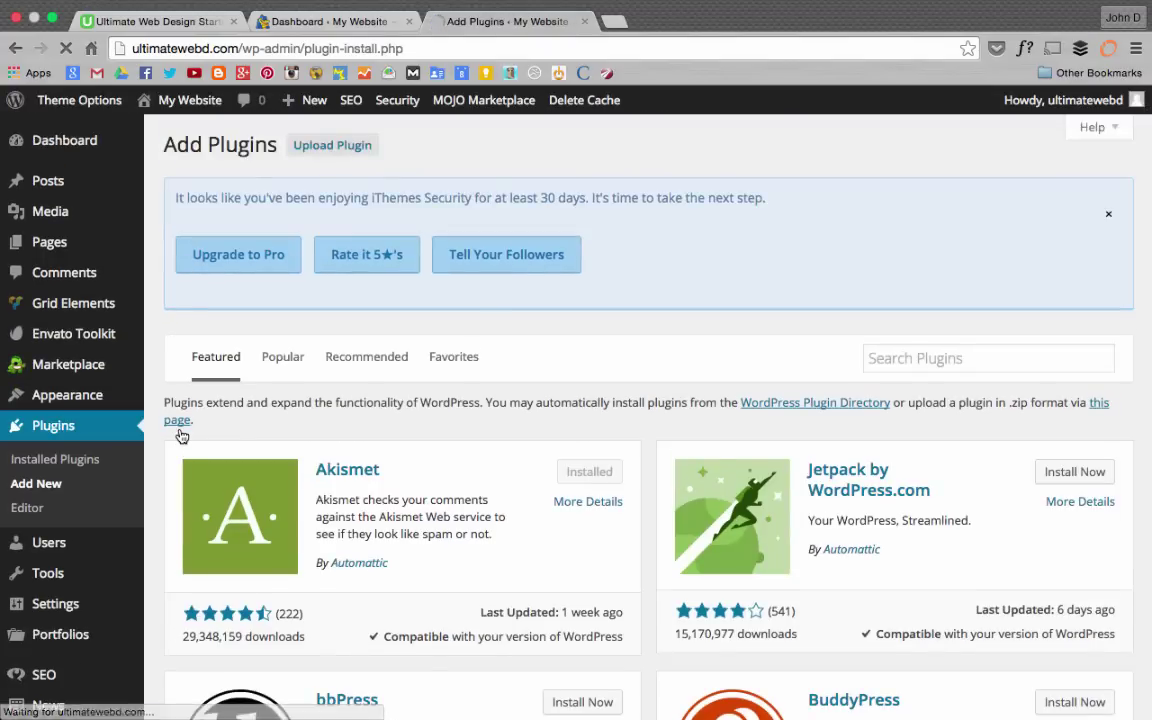
pyautogui.click(914, 362)
pyautogui.write('ith')
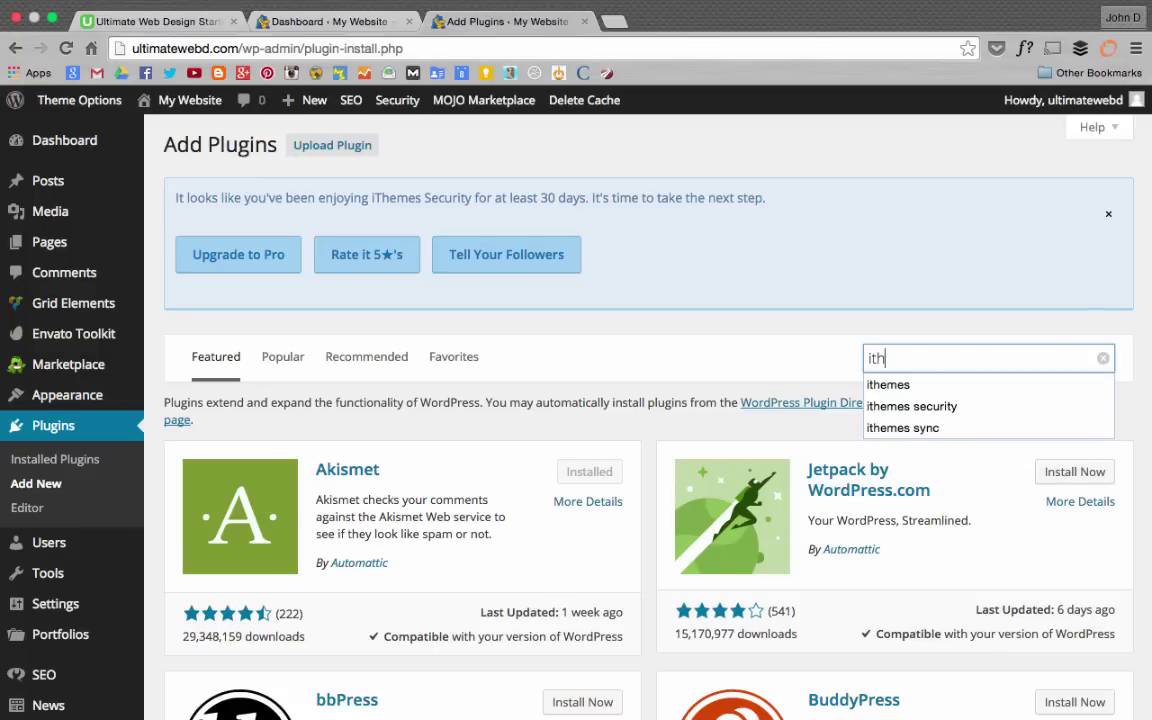
pyautogui.write('emes security')
pyautogui.press('Return')
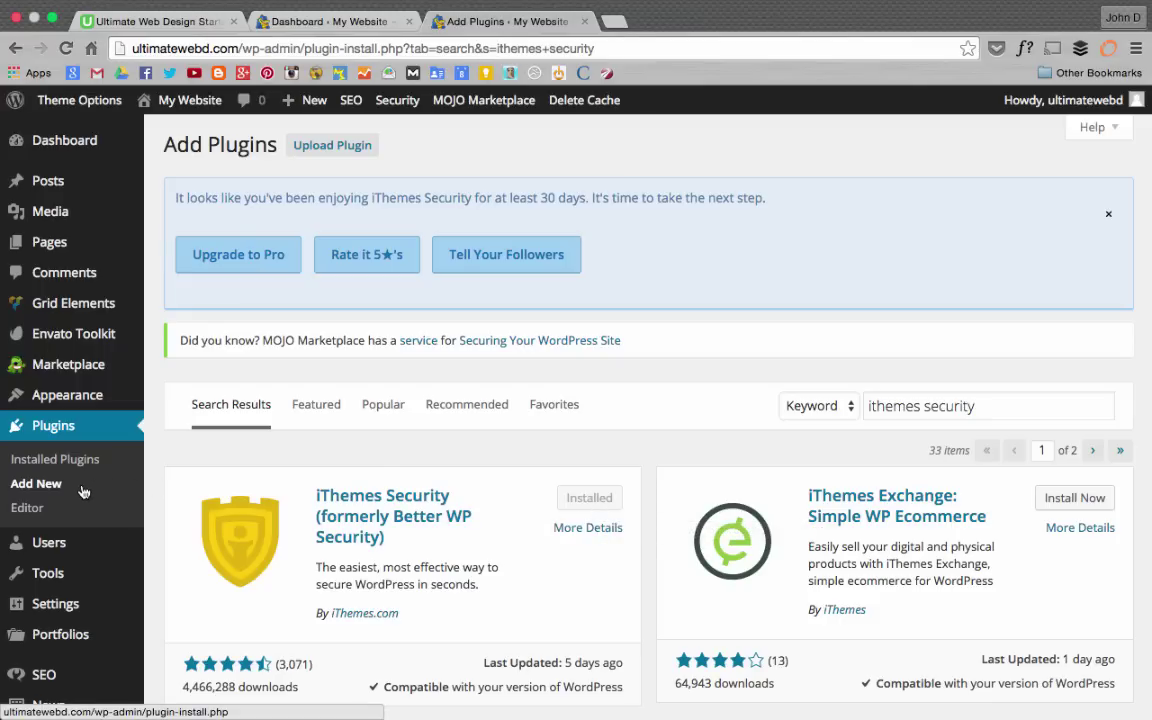
pyautogui.scroll(-5, 84, 492)
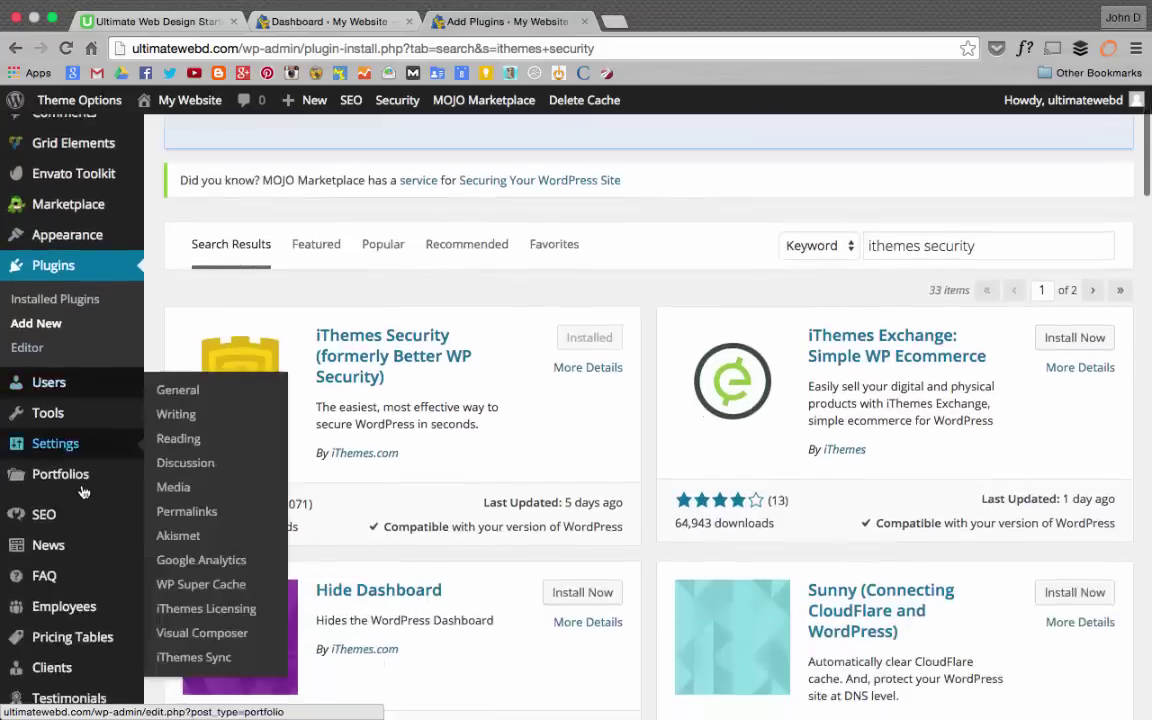
pyautogui.scroll(-3, 110, 485)
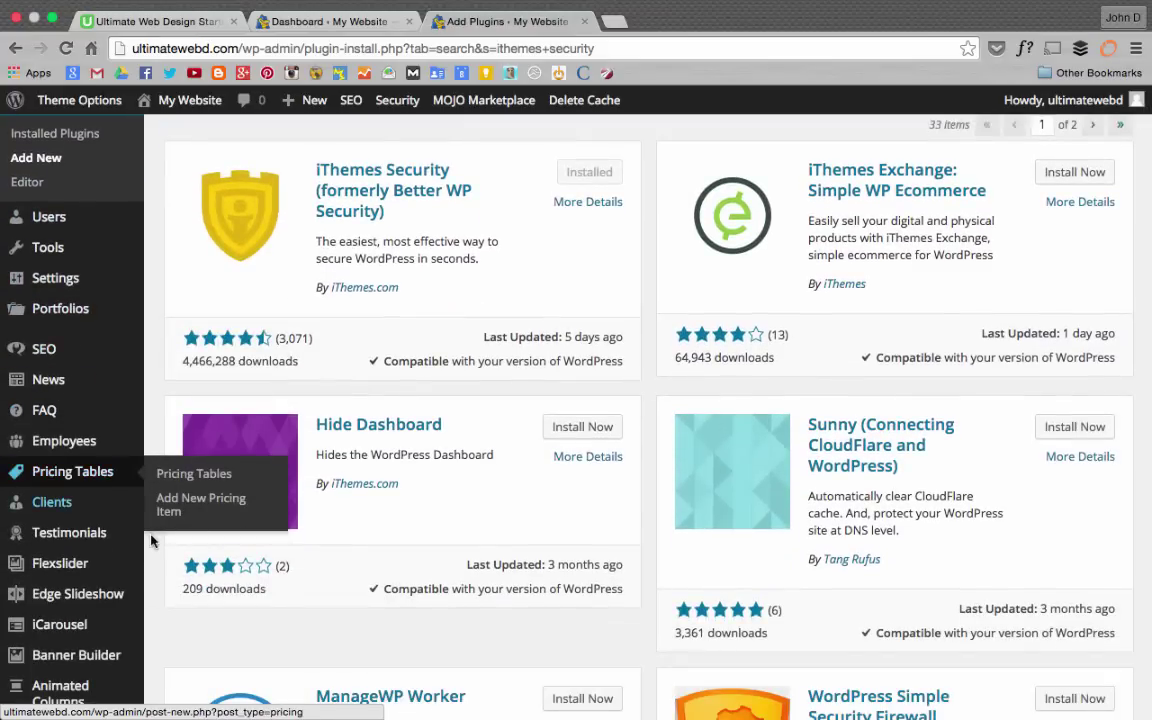
pyautogui.scroll(-2, 110, 565)
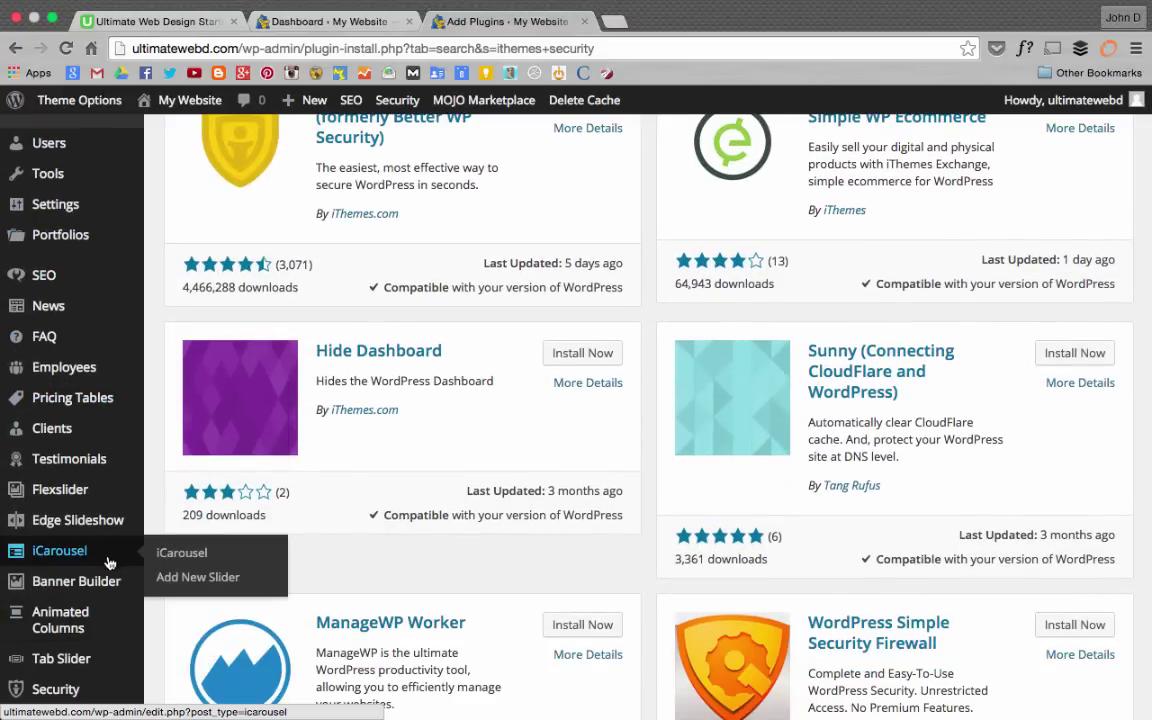
pyautogui.scroll(-2, 68, 562)
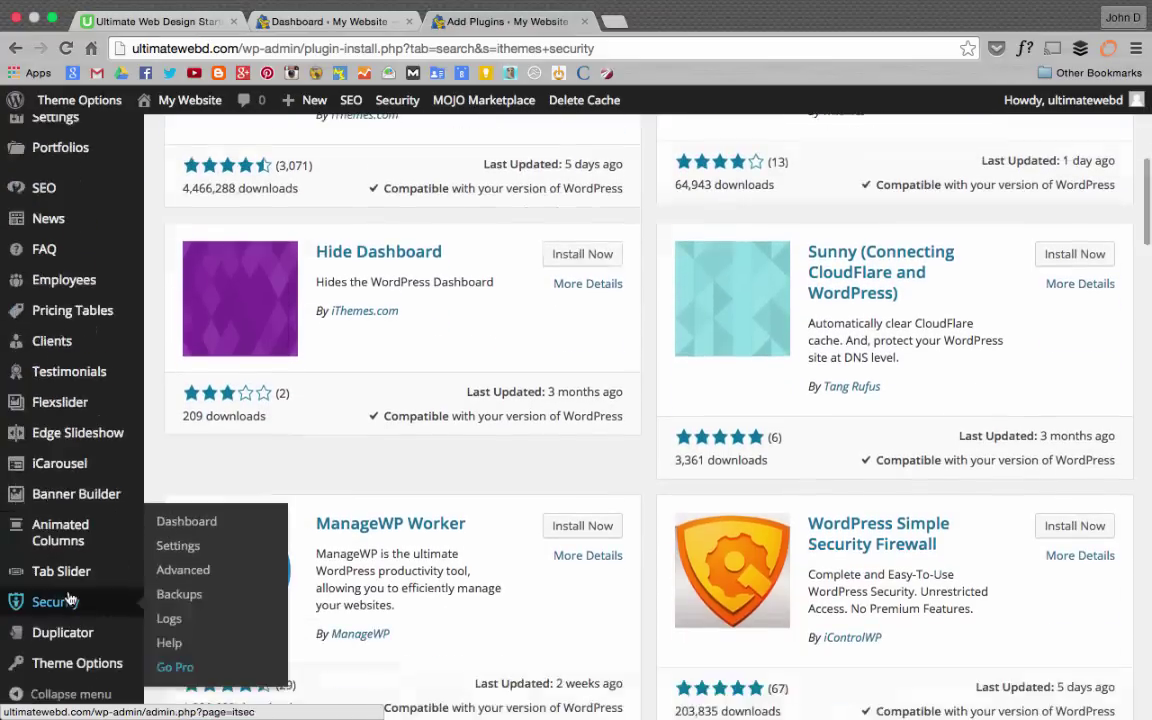
# Step: From the Security dashboard, make a backup, allow file updates, one-click secure, and opt in to usage sharing
pyautogui.click(186, 524)
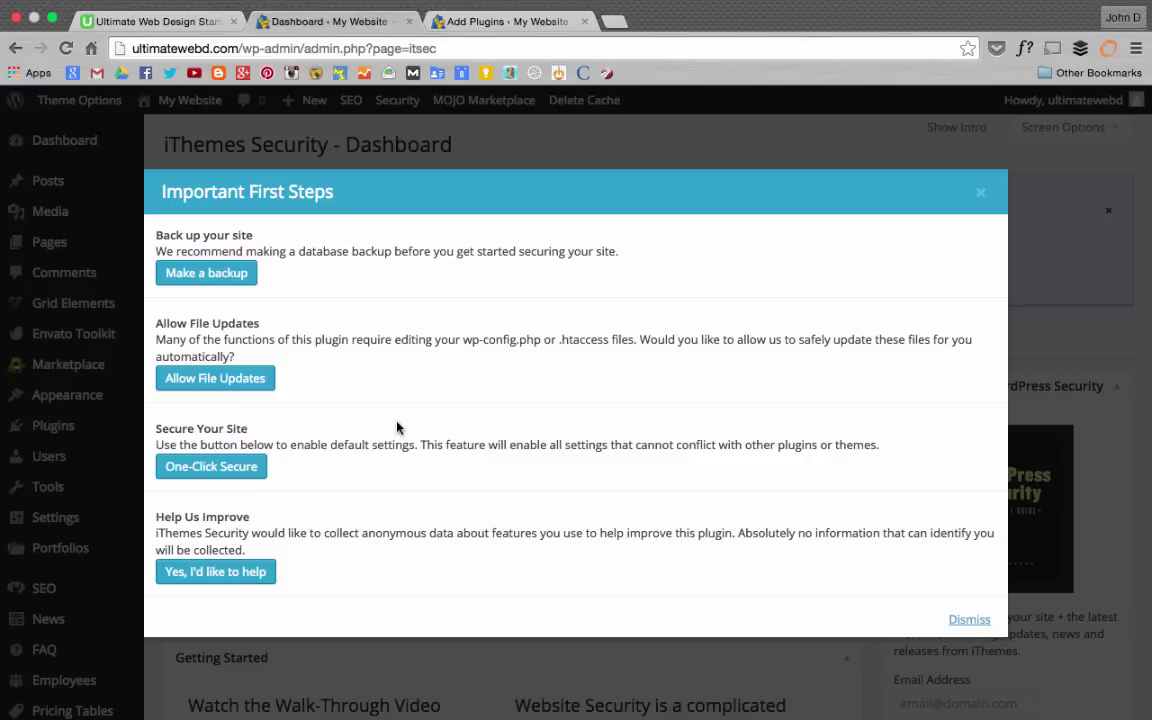
pyautogui.click(190, 270)
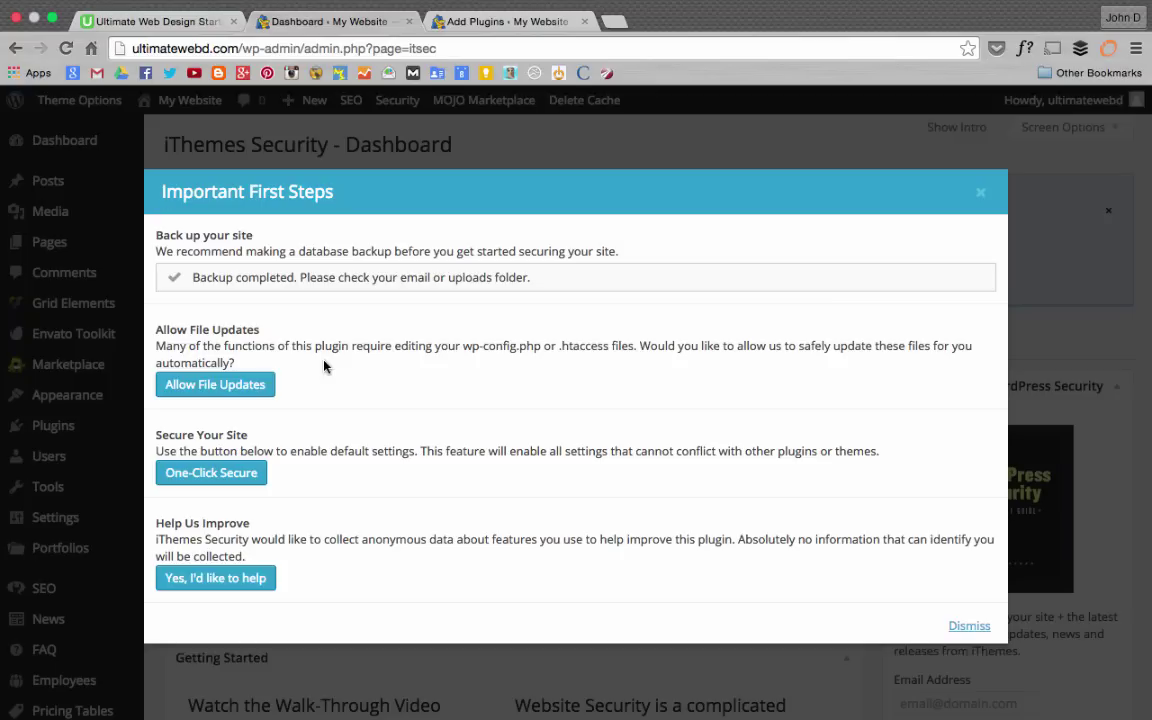
pyautogui.click(221, 390)
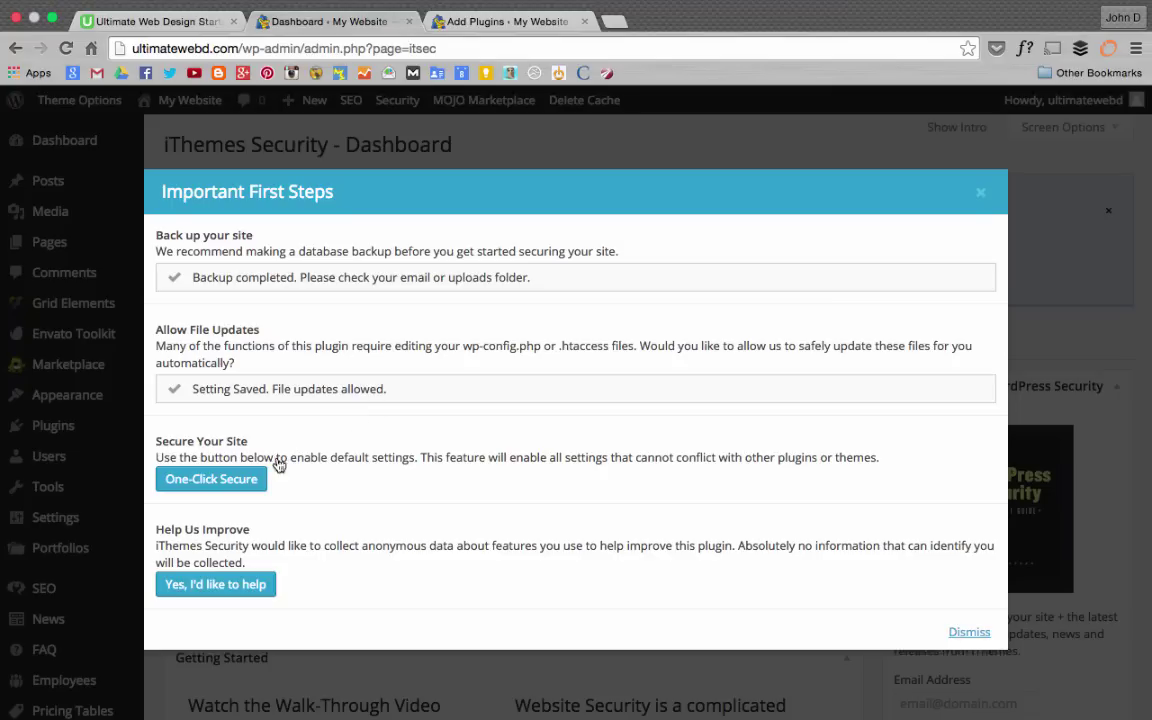
pyautogui.click(244, 479)
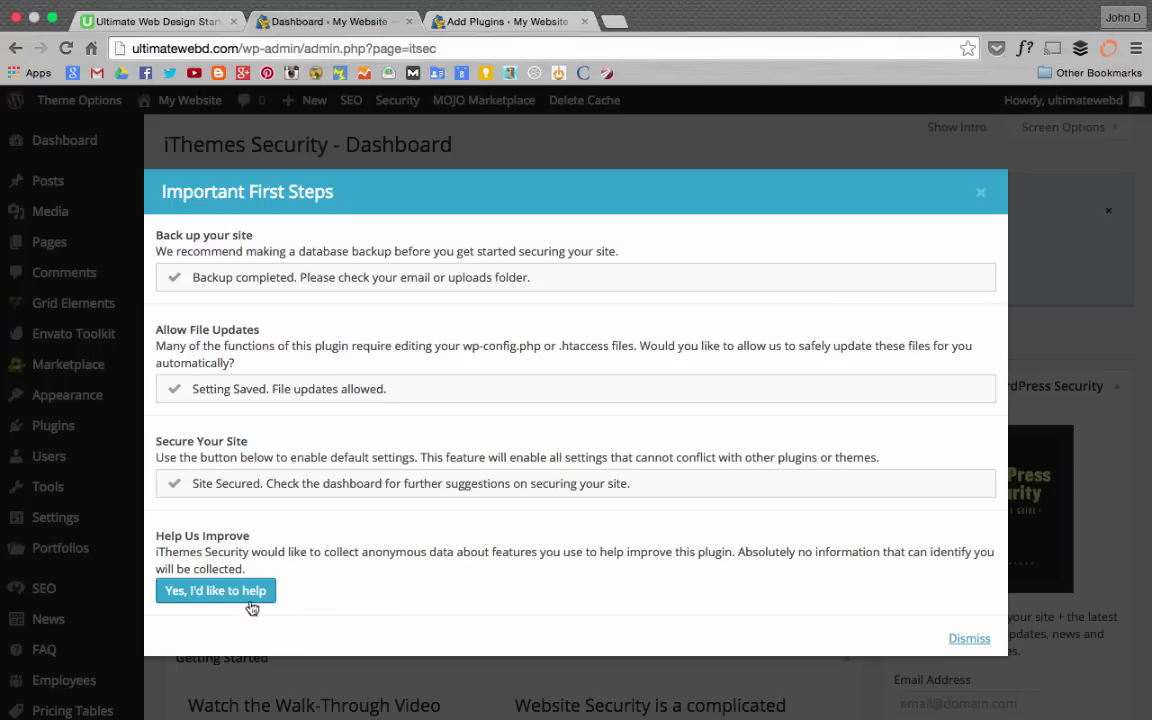
pyautogui.click(218, 592)
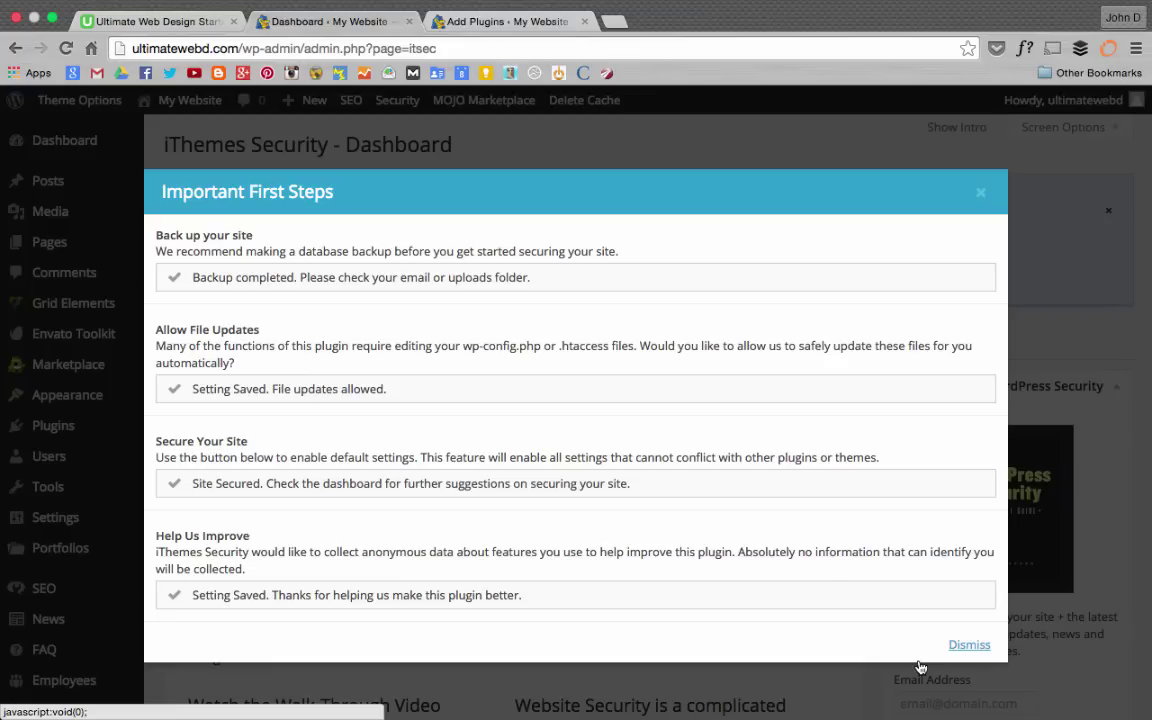
# Step: Dismiss the first-steps dialog and go to the iThemes Security Settings tab
pyautogui.click(968, 645)
pyautogui.scroll(-3, 484, 567)
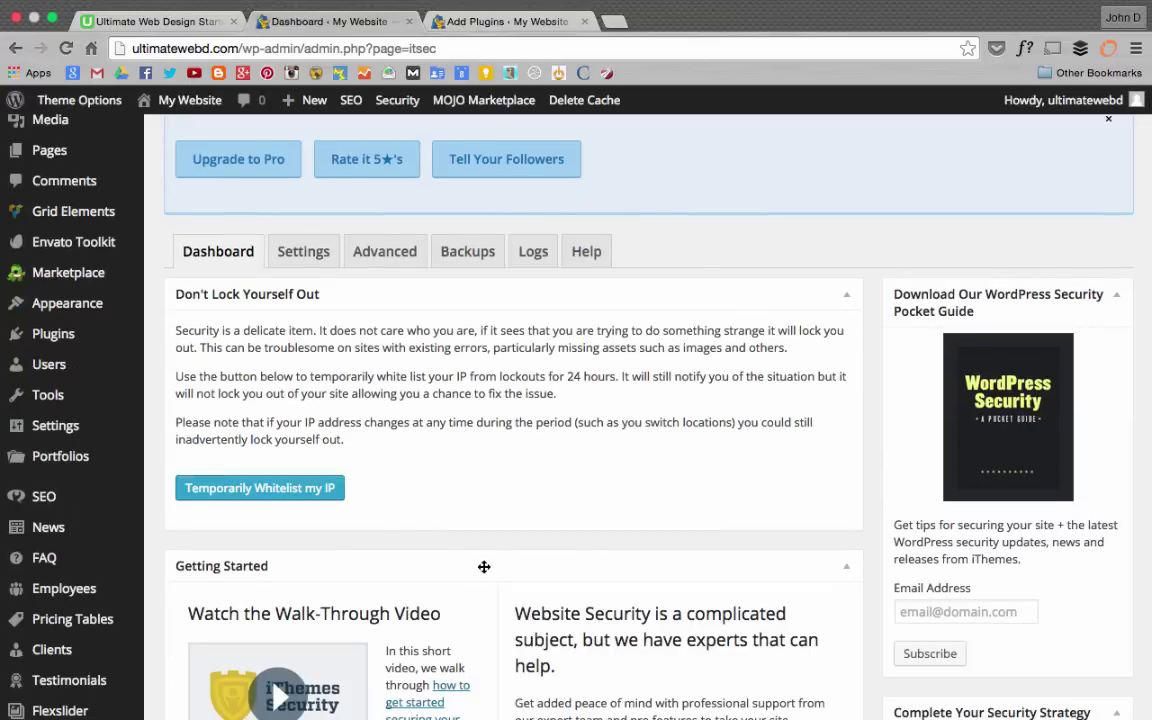
pyautogui.click(314, 488)
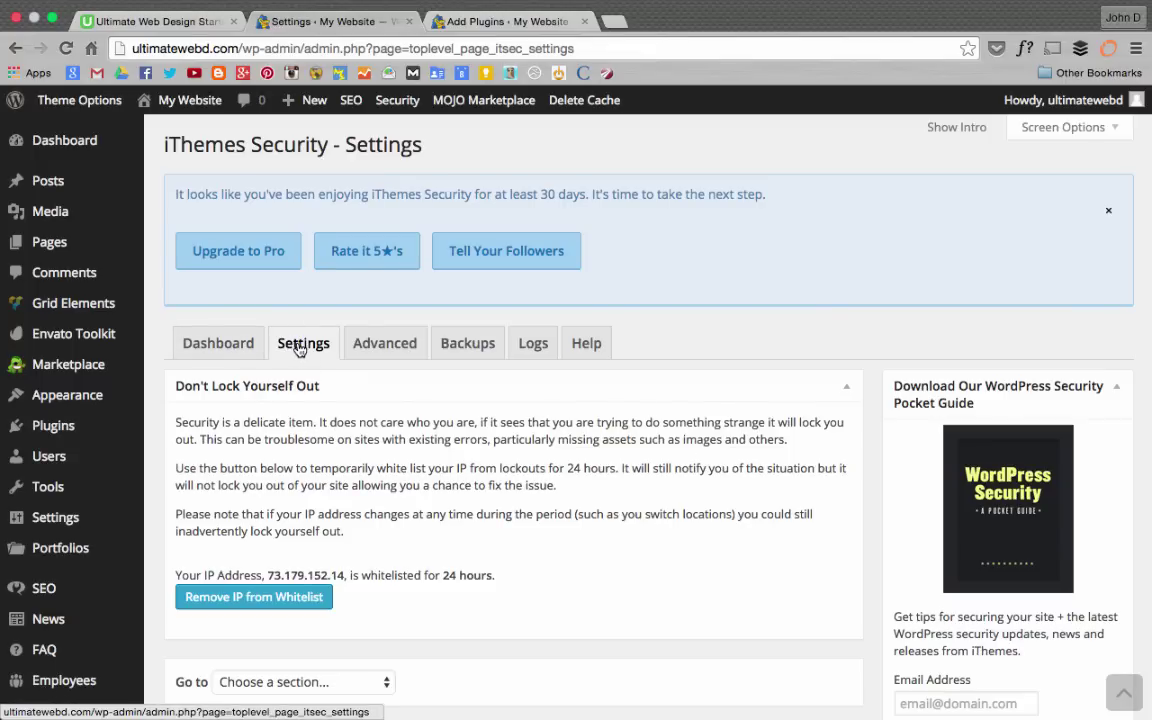
# Step: Review the Global Settings lockout and notification options down to 404 Detection
pyautogui.scroll(-5, 726, 360)
pyautogui.scroll(-1, 726, 360)
pyautogui.scroll(-2, 540, 365)
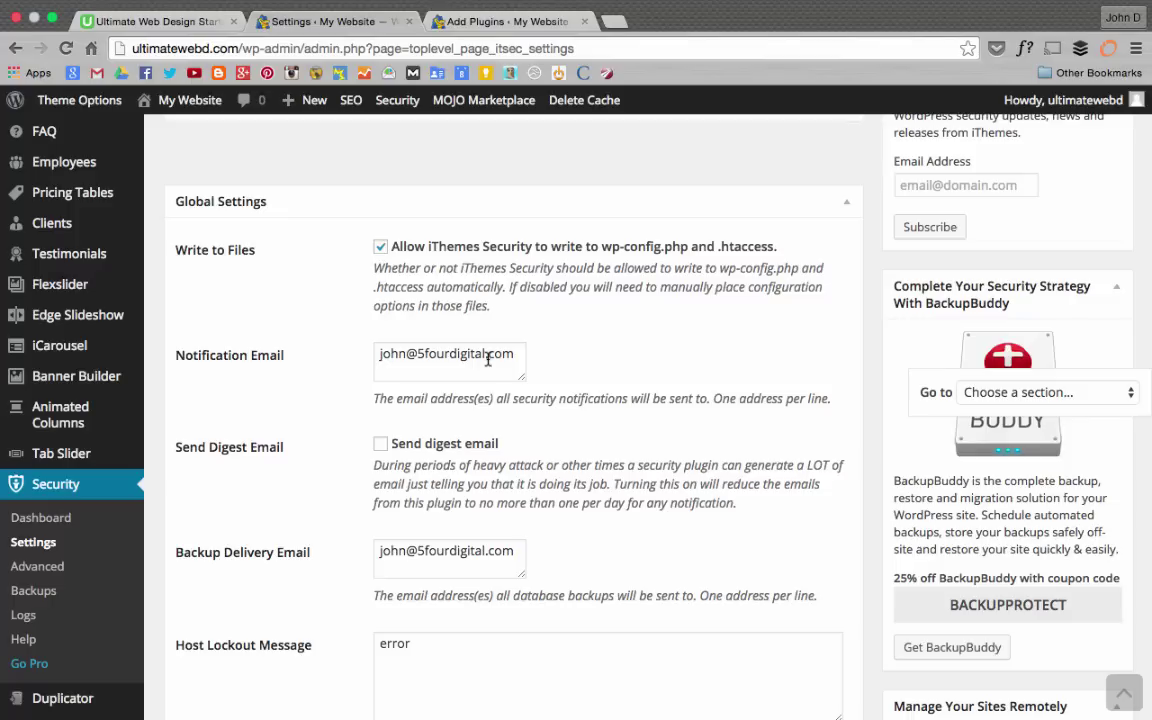
pyautogui.scroll(-1, 488, 360)
pyautogui.scroll(-2, 488, 360)
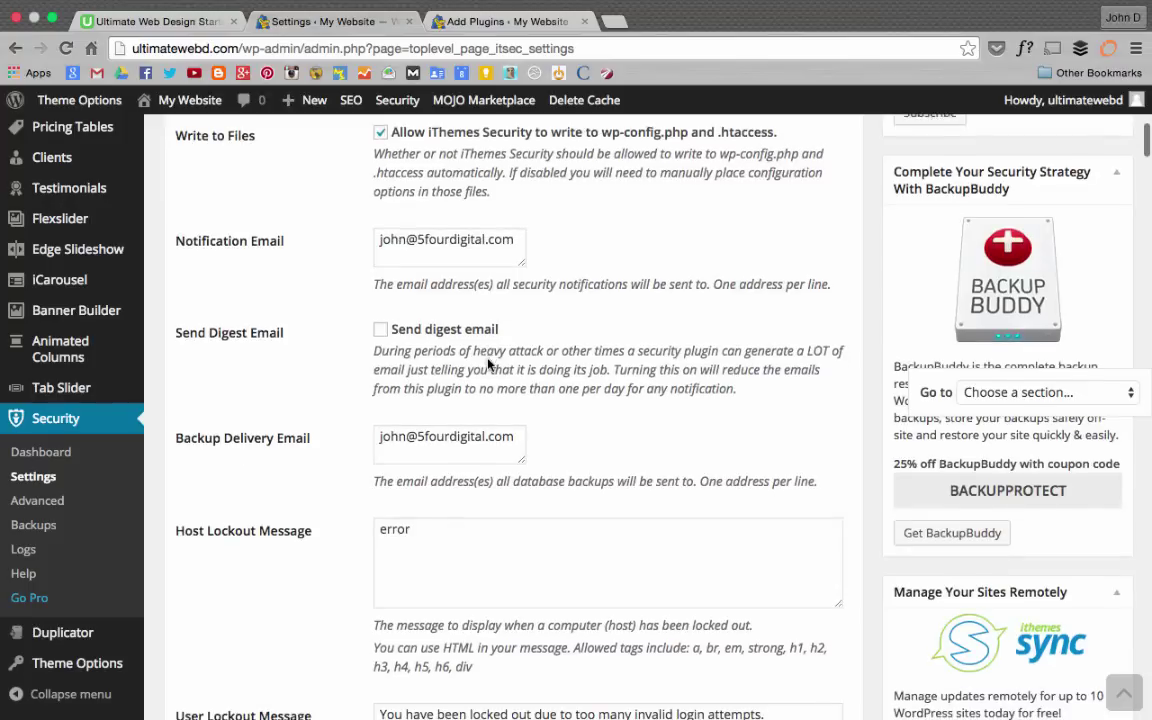
pyautogui.scroll(-2, 488, 360)
pyautogui.scroll(-7, 488, 360)
pyautogui.scroll(-1, 488, 360)
pyautogui.scroll(-1, 488, 360)
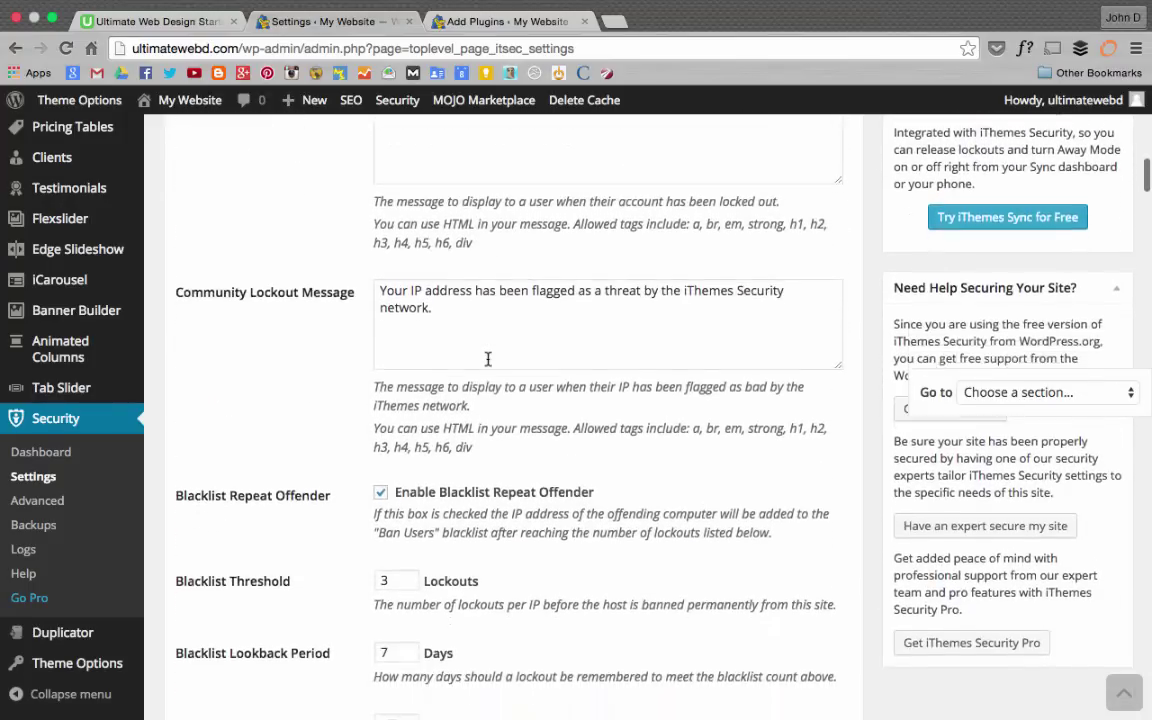
pyautogui.scroll(-1, 488, 362)
pyautogui.scroll(-3, 488, 365)
pyautogui.scroll(-2, 488, 364)
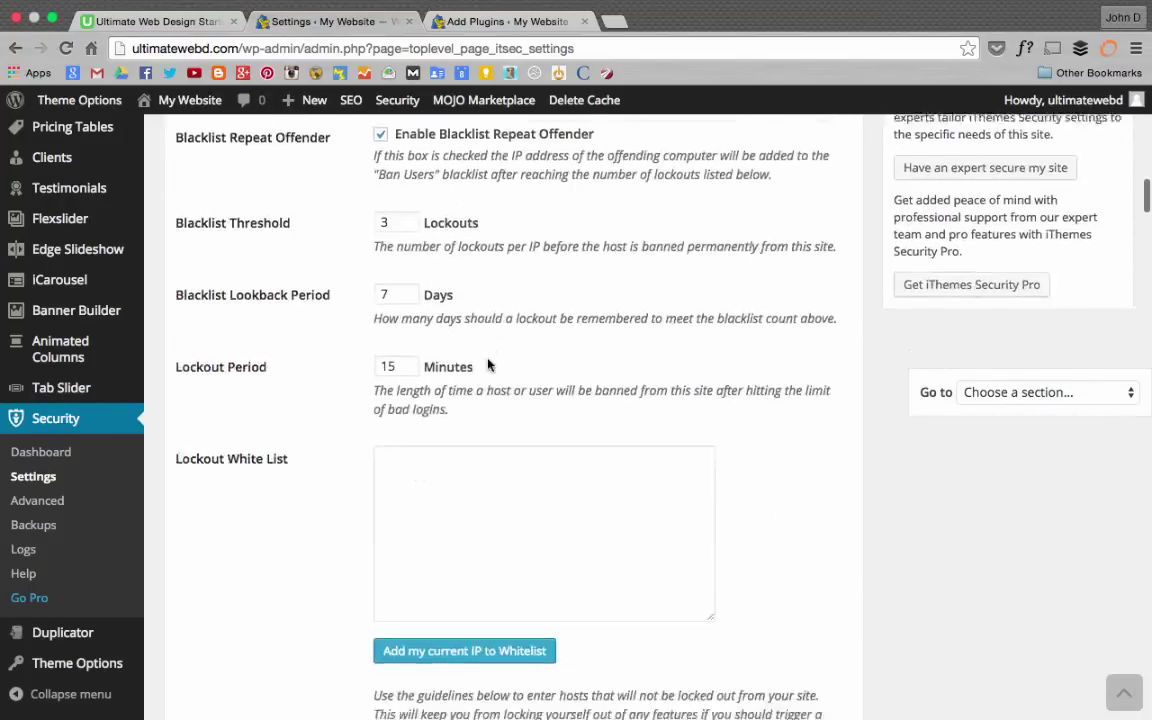
pyautogui.scroll(-8, 566, 517)
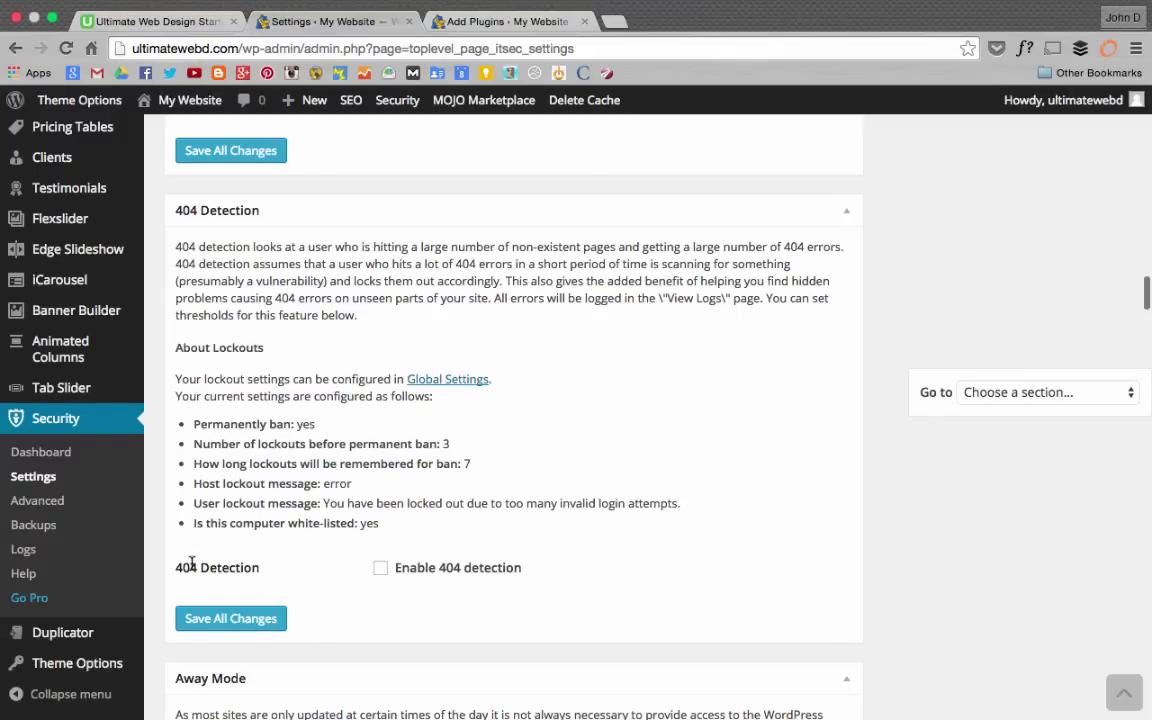
pyautogui.click(382, 569)
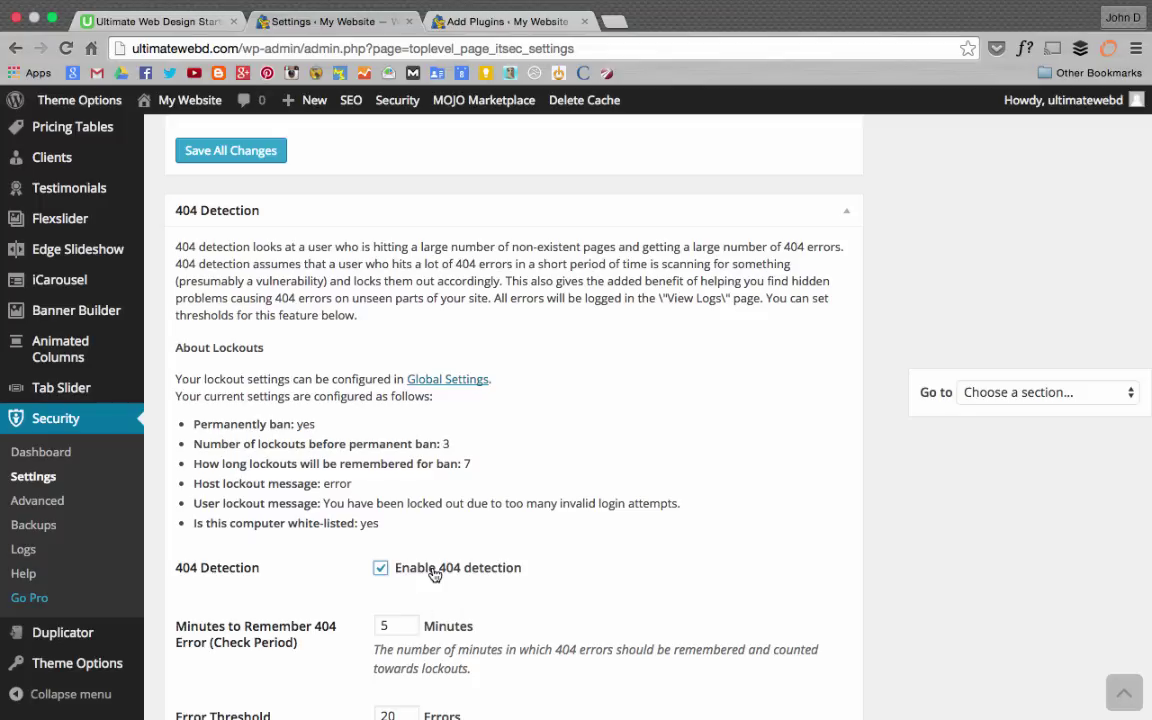
pyautogui.scroll(3, 1007, 538)
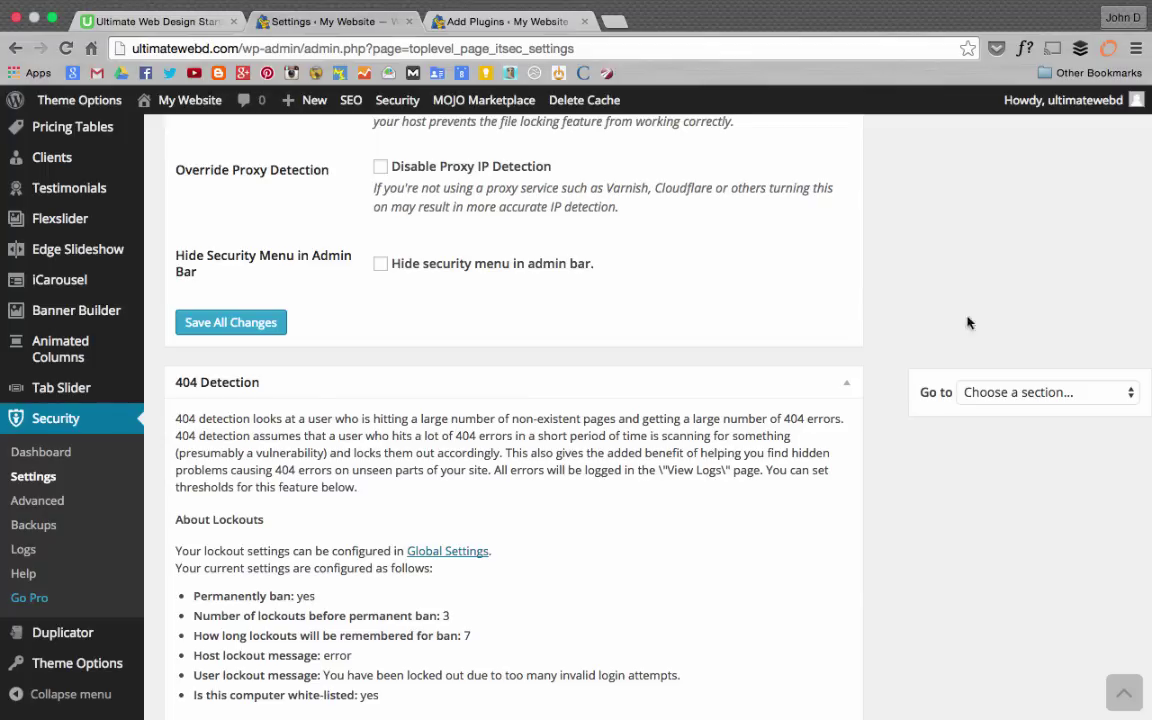
# Step: Tick 'Enable ban users', leaving the banned hosts list empty
pyautogui.scroll(-10, 967, 321)
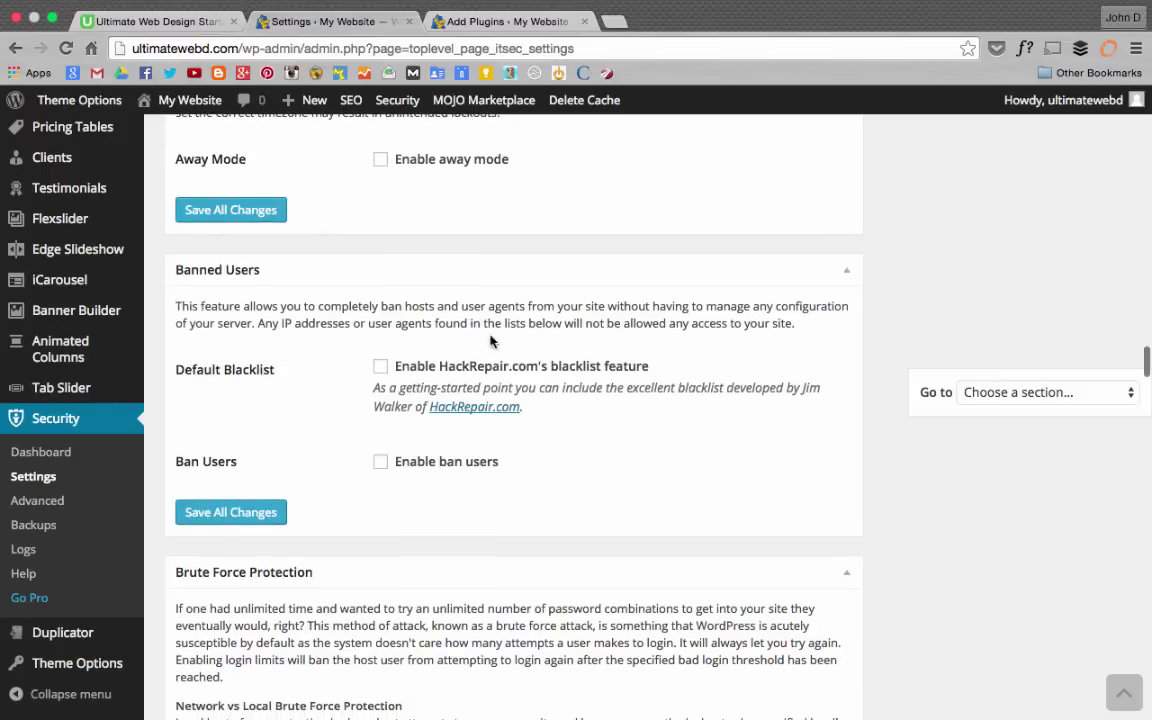
pyautogui.click(381, 463)
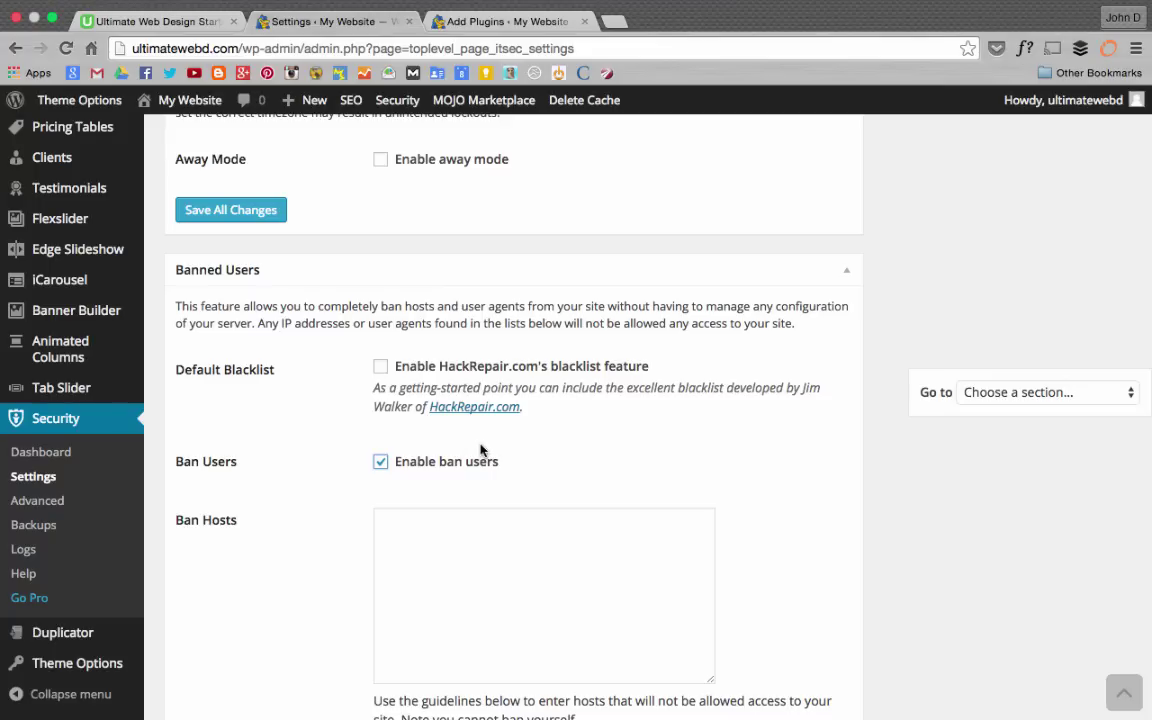
pyautogui.scroll(-6, 450, 400)
pyautogui.scroll(-4, 418, 321)
# Step: Scroll past brute force protection and backup settings to the Hide Login Area section
pyautogui.scroll(-2, 418, 324)
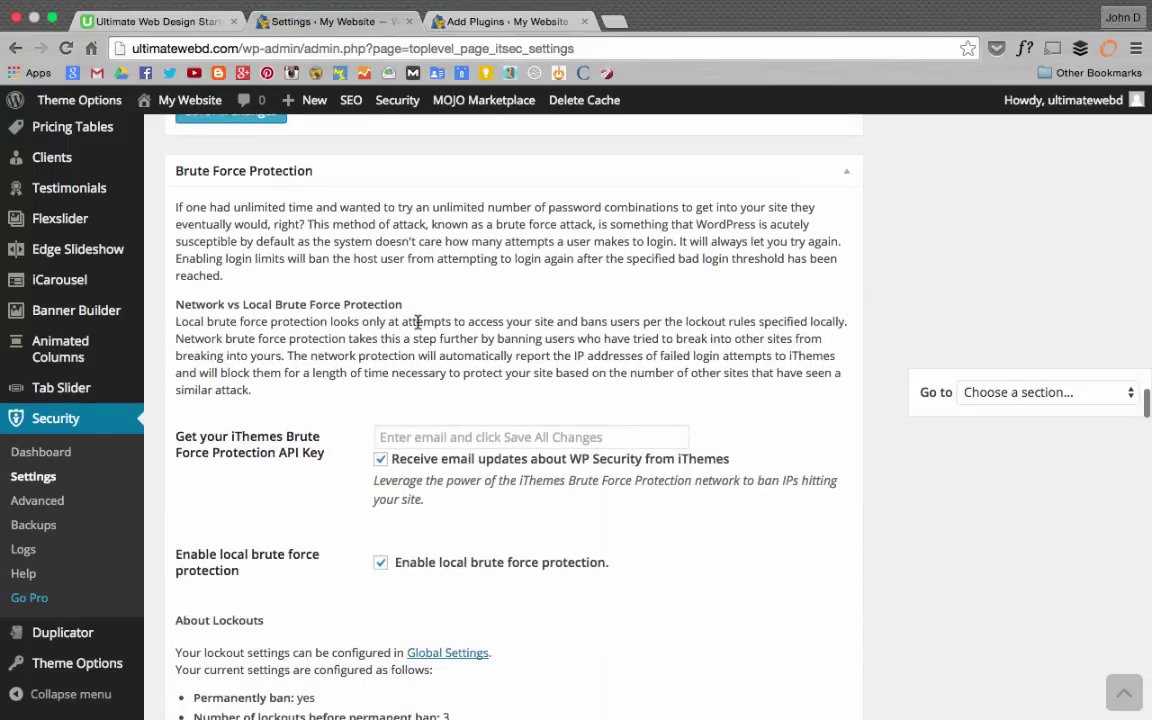
pyautogui.scroll(-2, 418, 326)
pyautogui.scroll(-1, 418, 327)
pyautogui.scroll(-3, 418, 327)
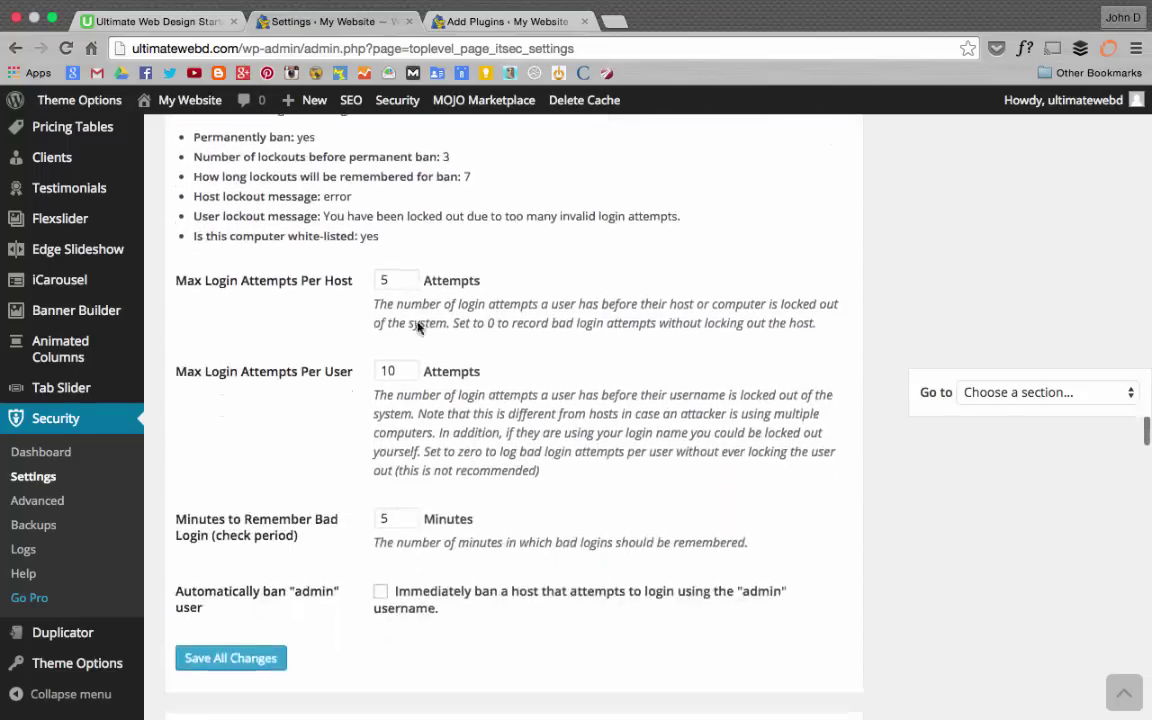
pyautogui.scroll(-2, 418, 327)
pyautogui.scroll(-2, 418, 327)
pyautogui.scroll(-1, 418, 327)
pyautogui.scroll(-3, 418, 322)
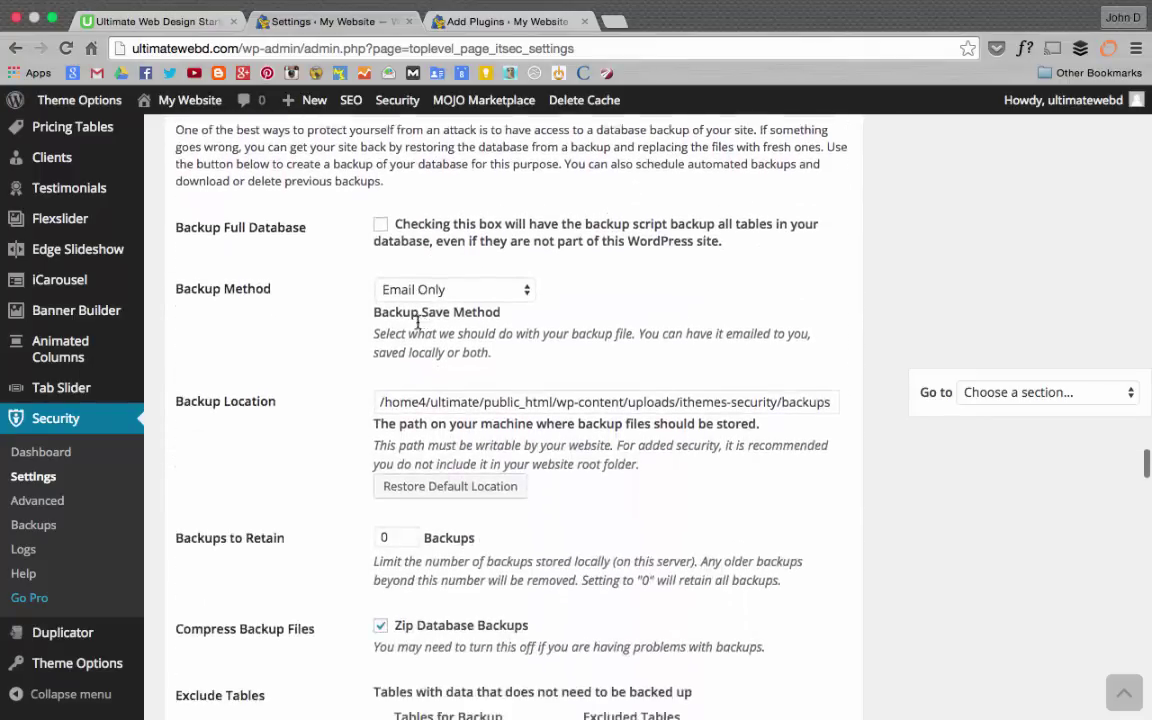
pyautogui.scroll(-1, 418, 321)
pyautogui.scroll(-2, 418, 322)
pyautogui.scroll(-4, 418, 325)
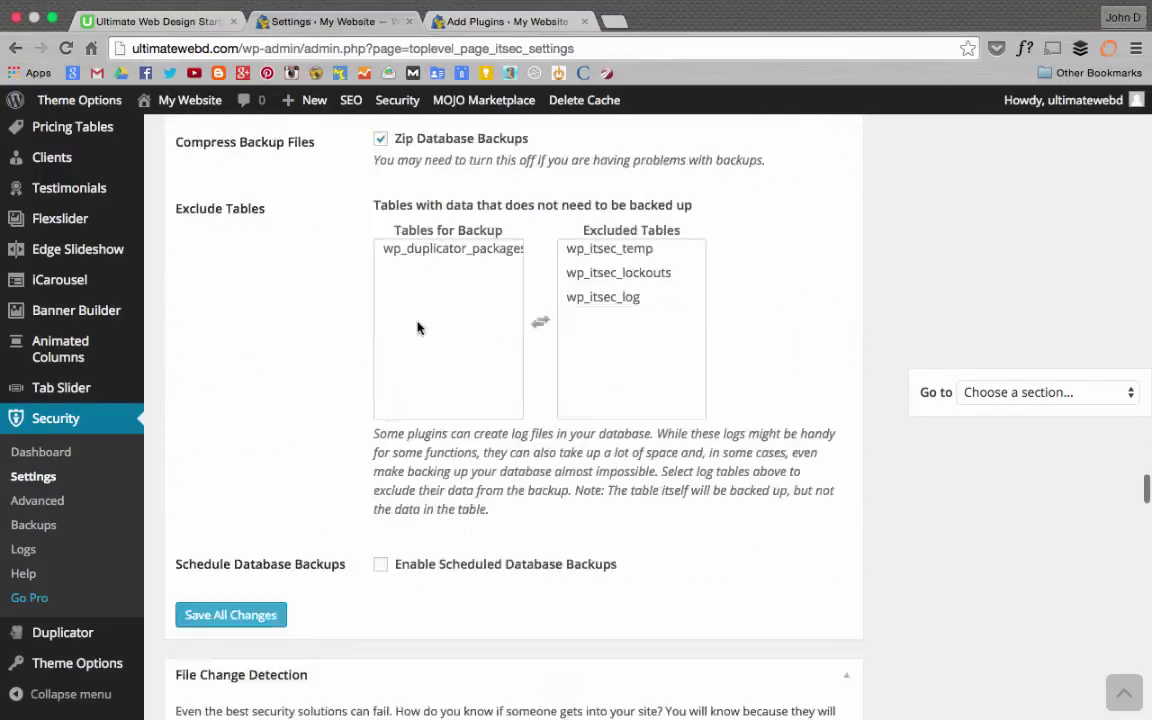
pyautogui.scroll(-1, 418, 327)
pyautogui.scroll(-3, 418, 327)
pyautogui.scroll(-1, 418, 327)
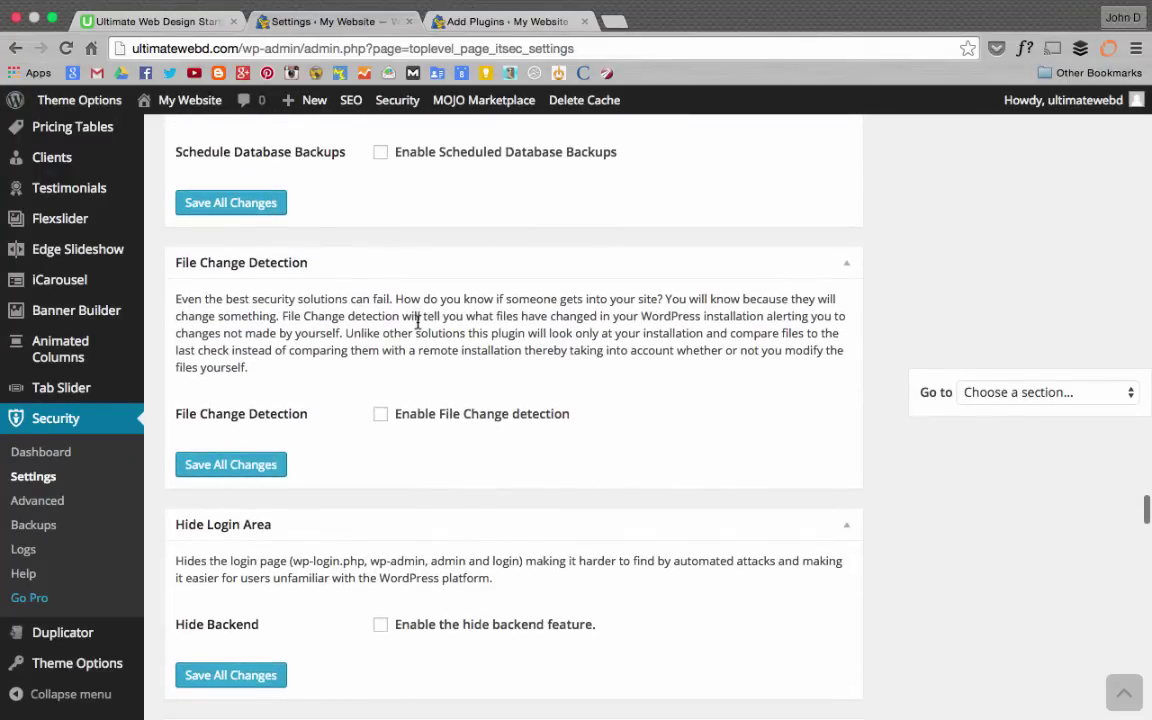
# Step: Enable file change detection, keeping email notifications and the dashboard admin warning on
pyautogui.scroll(-1, 418, 325)
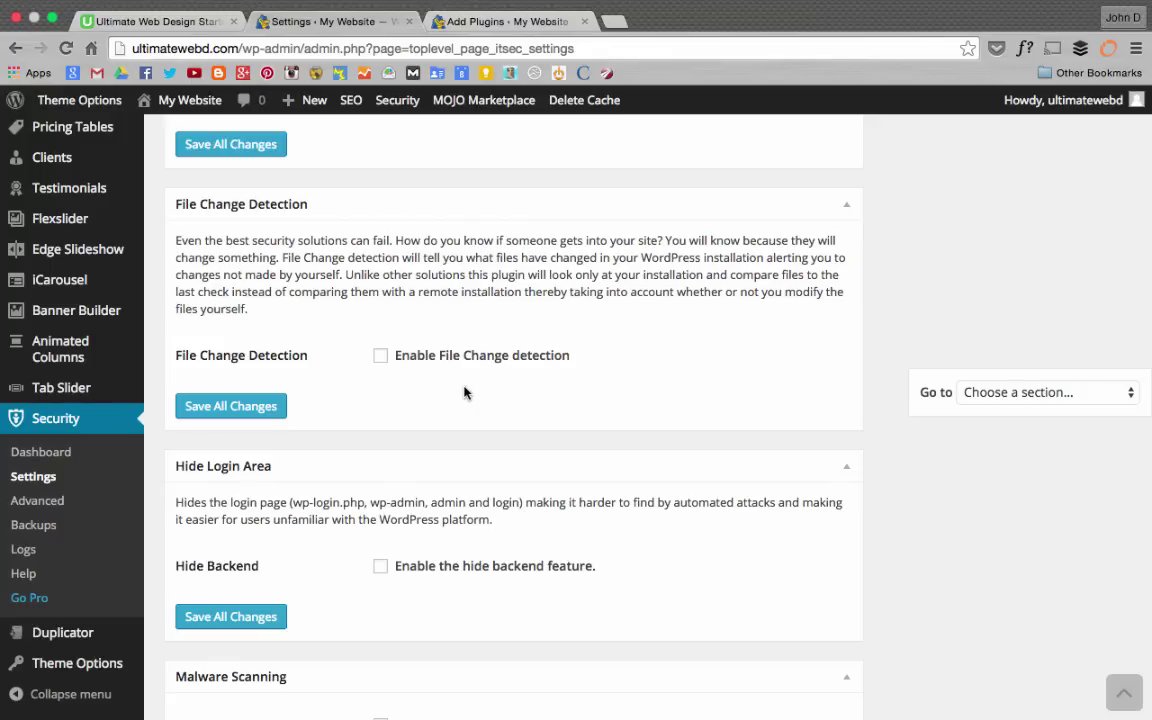
pyautogui.click(381, 357)
pyautogui.scroll(-5, 648, 474)
pyautogui.scroll(-10, 648, 474)
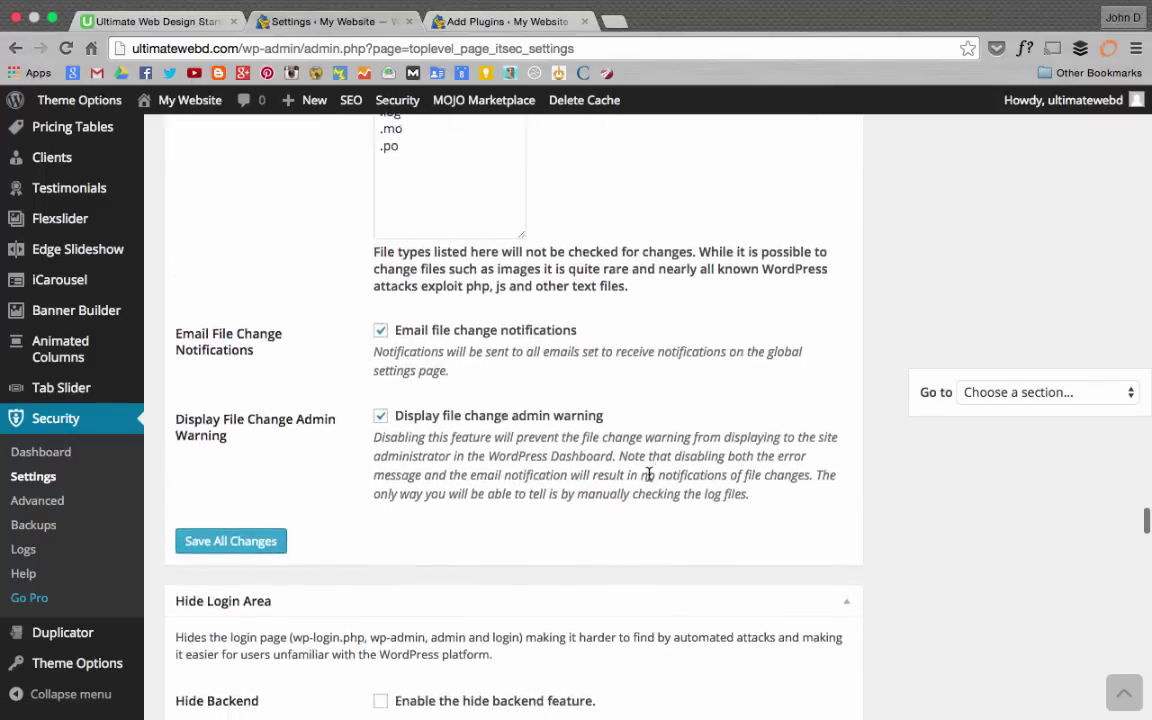
pyautogui.scroll(-5, 648, 476)
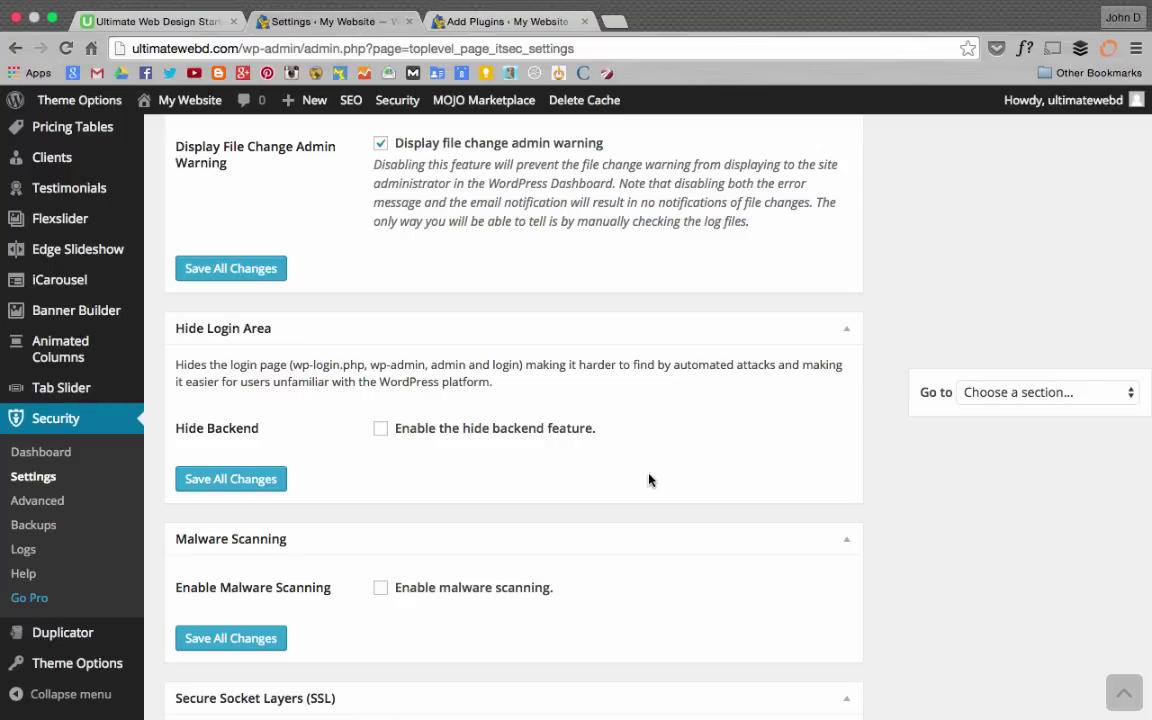
# Step: Enable hide backend and replace the wplogin slug with 'ultimatewebdloginarea'
pyautogui.click(381, 430)
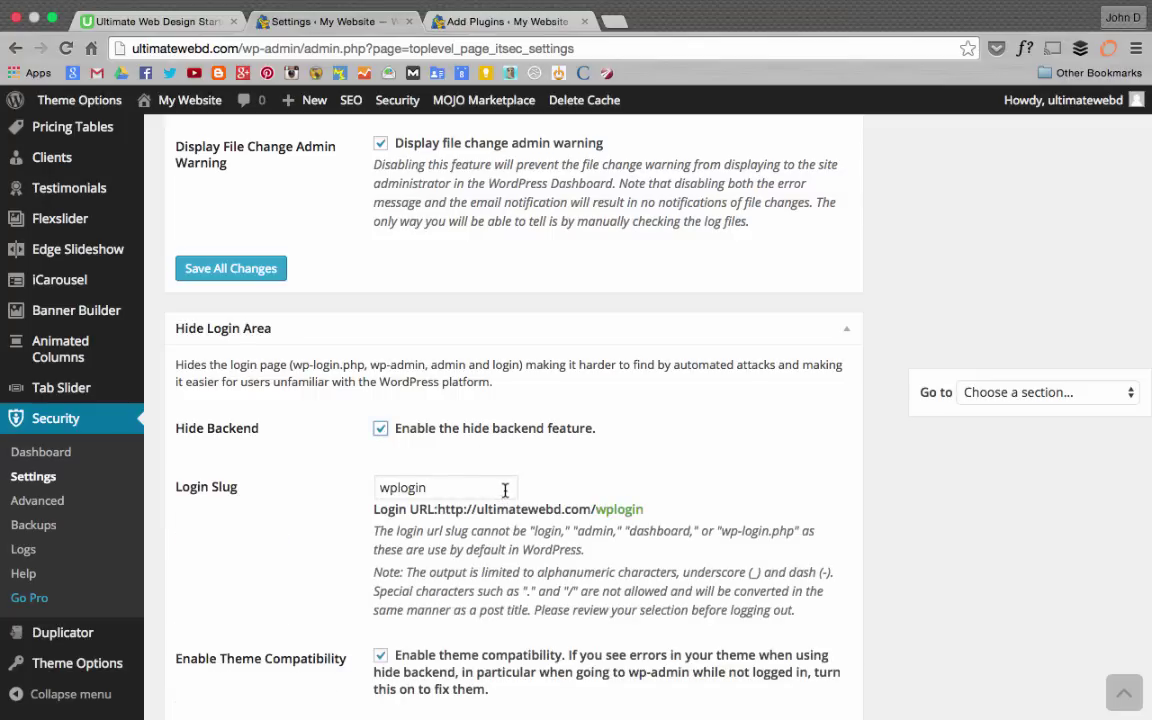
pyautogui.moveTo(505, 489); pyautogui.dragTo(372, 482)
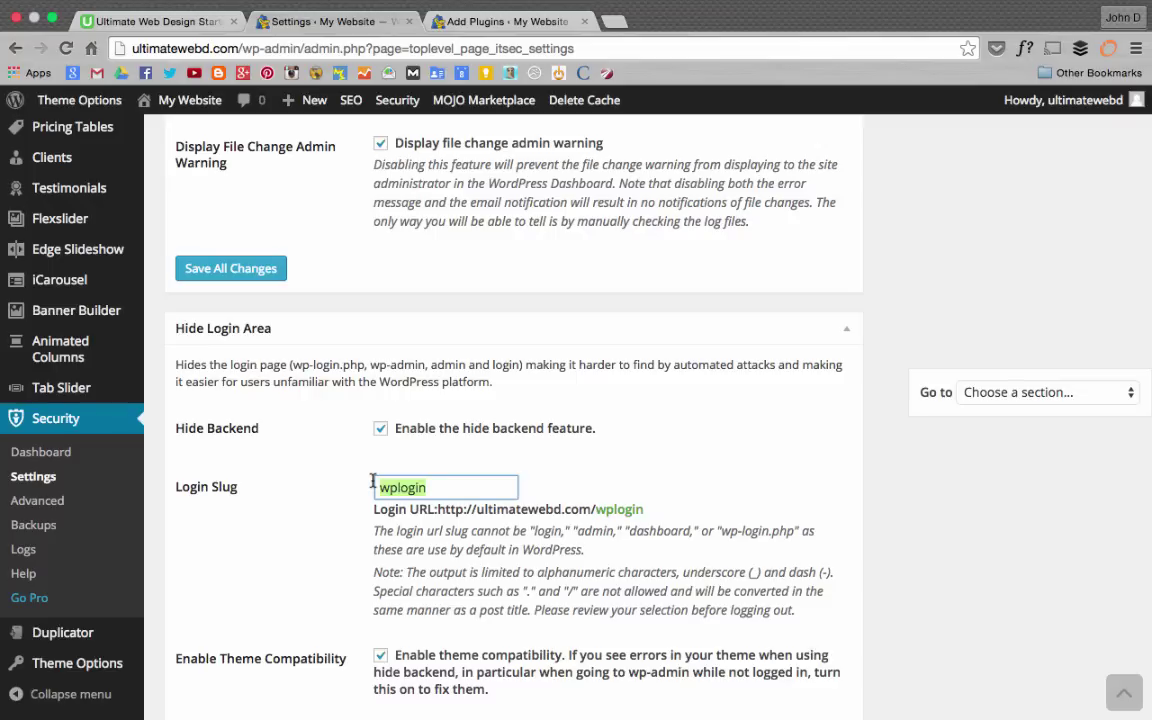
pyautogui.write('ultimate')
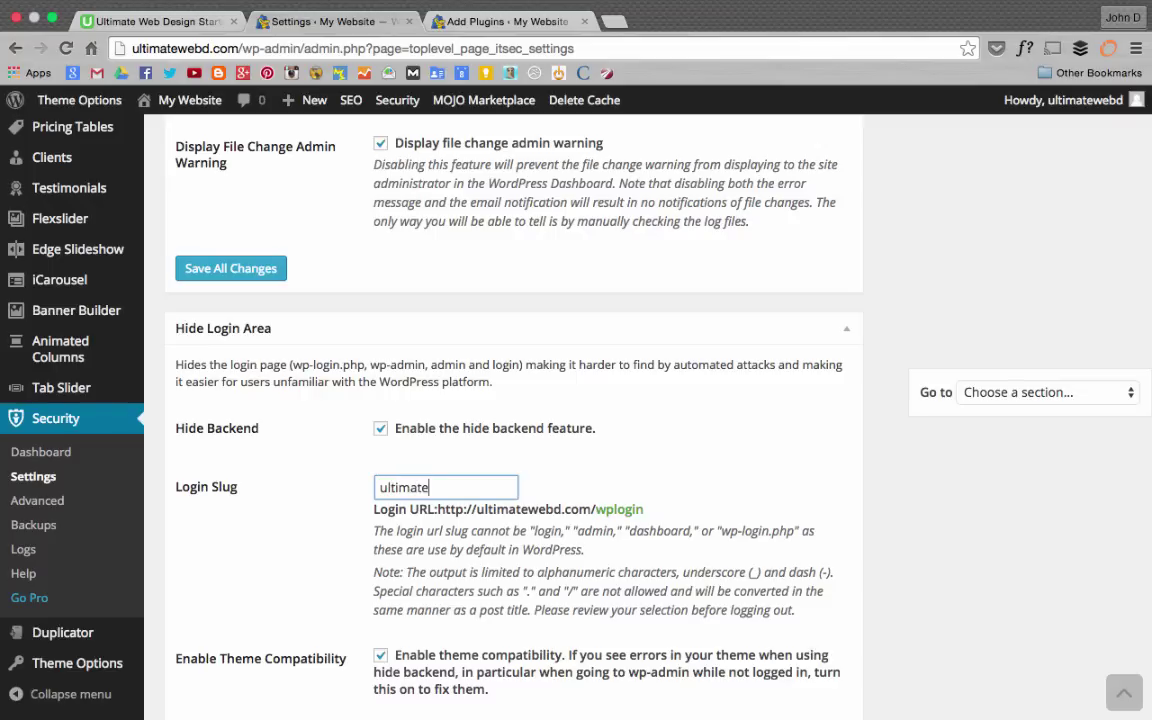
pyautogui.write('webdlogina')
pyautogui.write('rea')
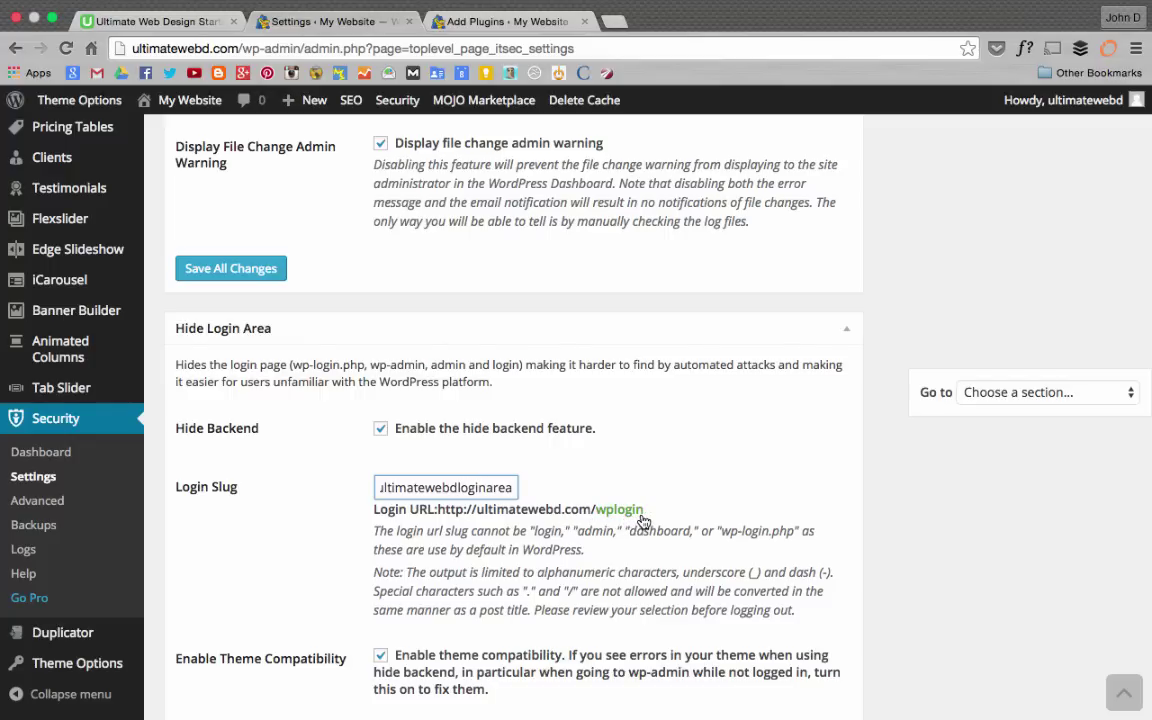
pyautogui.click(376, 487)
# Step: Turn on protection of system files from public access
pyautogui.scroll(-1, 658, 455)
pyautogui.scroll(-5, 660, 455)
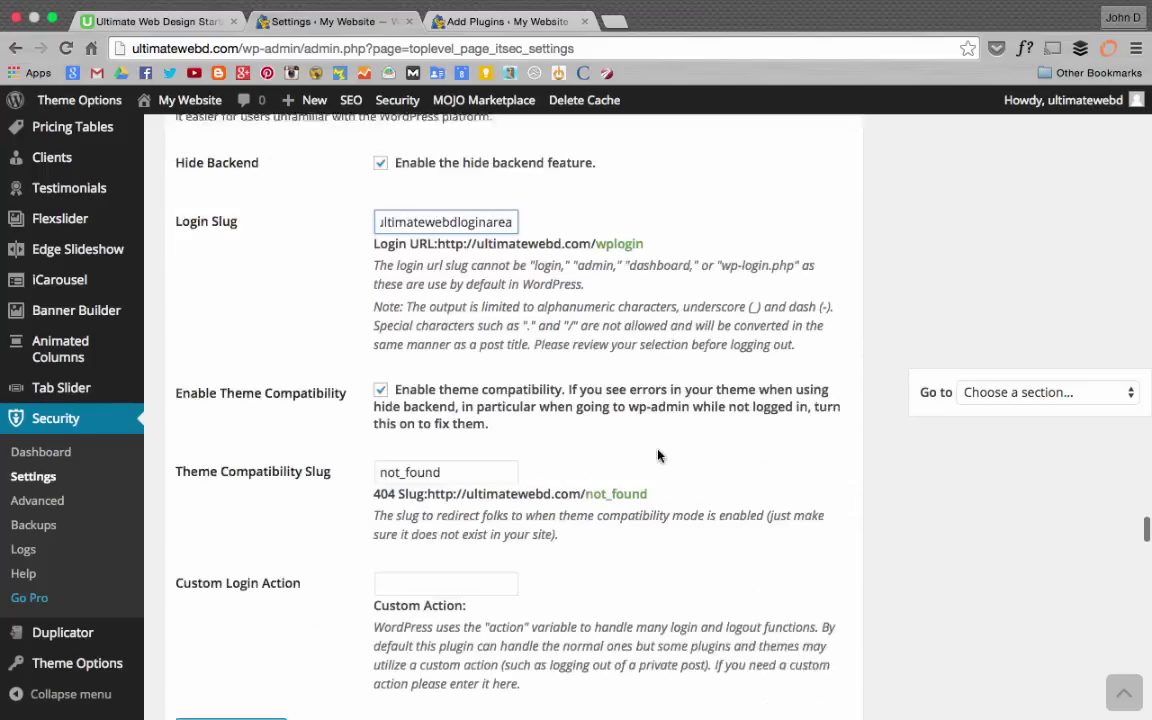
pyautogui.scroll(-2, 640, 430)
pyautogui.scroll(-10, 560, 380)
pyautogui.scroll(-1, 527, 356)
pyautogui.scroll(-5, 527, 354)
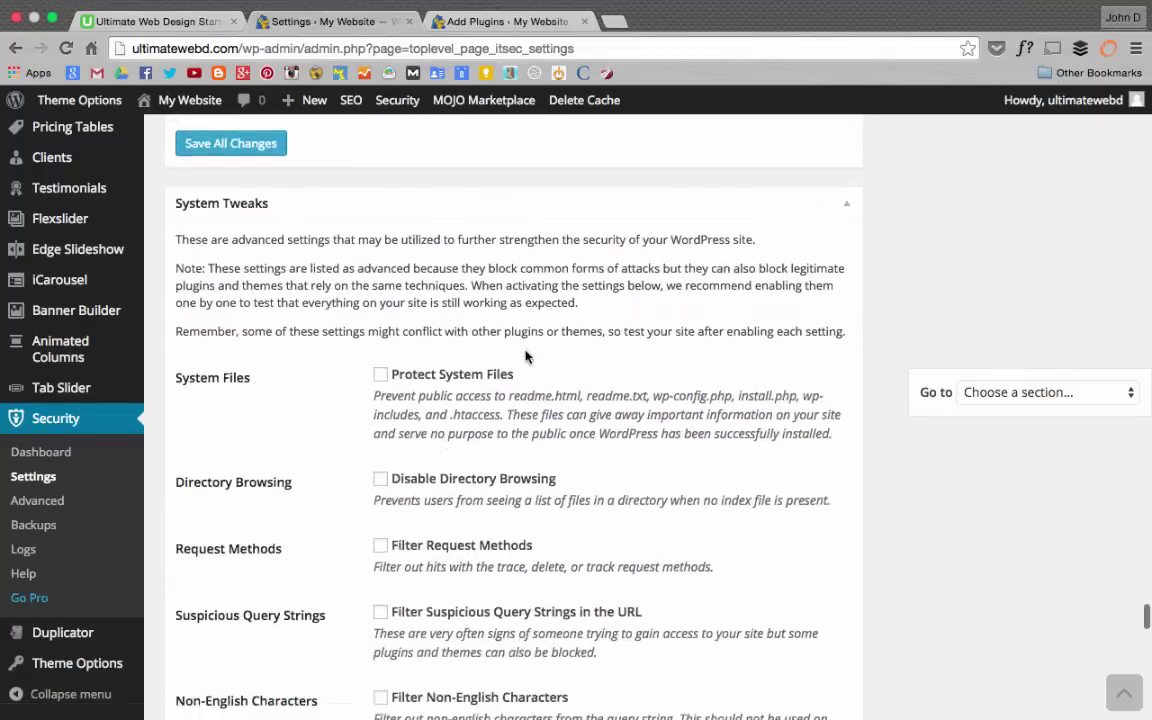
pyautogui.scroll(-1, 526, 353)
pyautogui.scroll(-1, 525, 352)
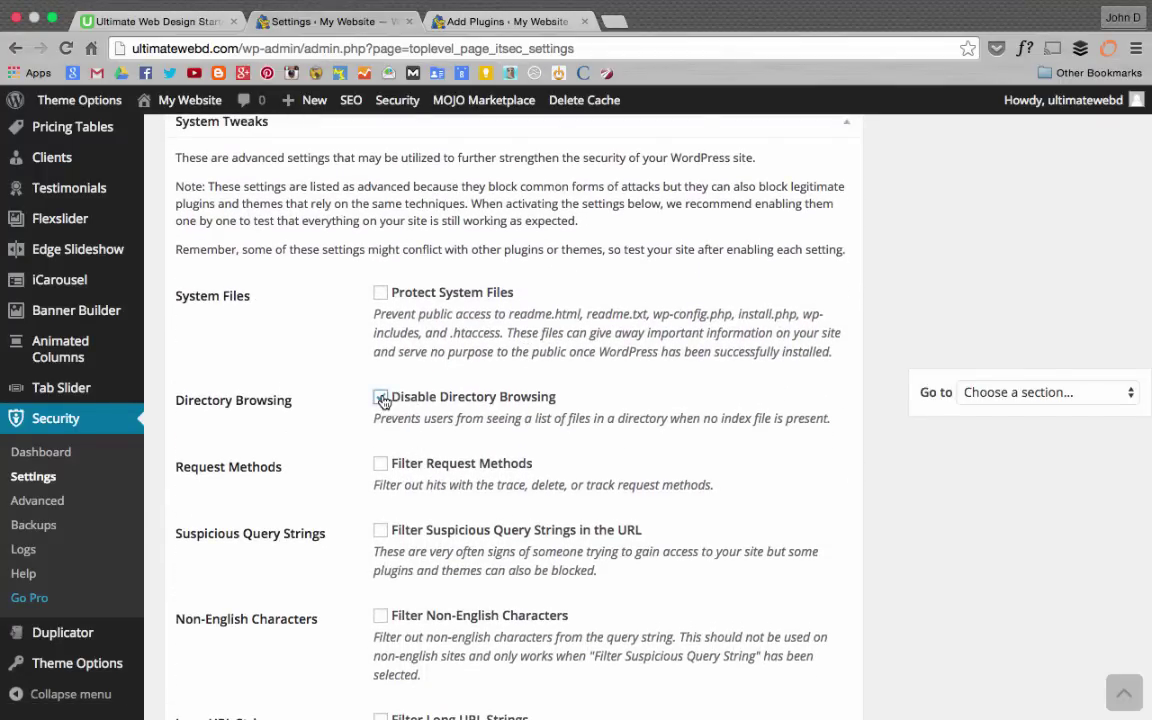
pyautogui.scroll(-1, 383, 400)
pyautogui.scroll(-6, 383, 398)
pyautogui.scroll(7, 382, 390)
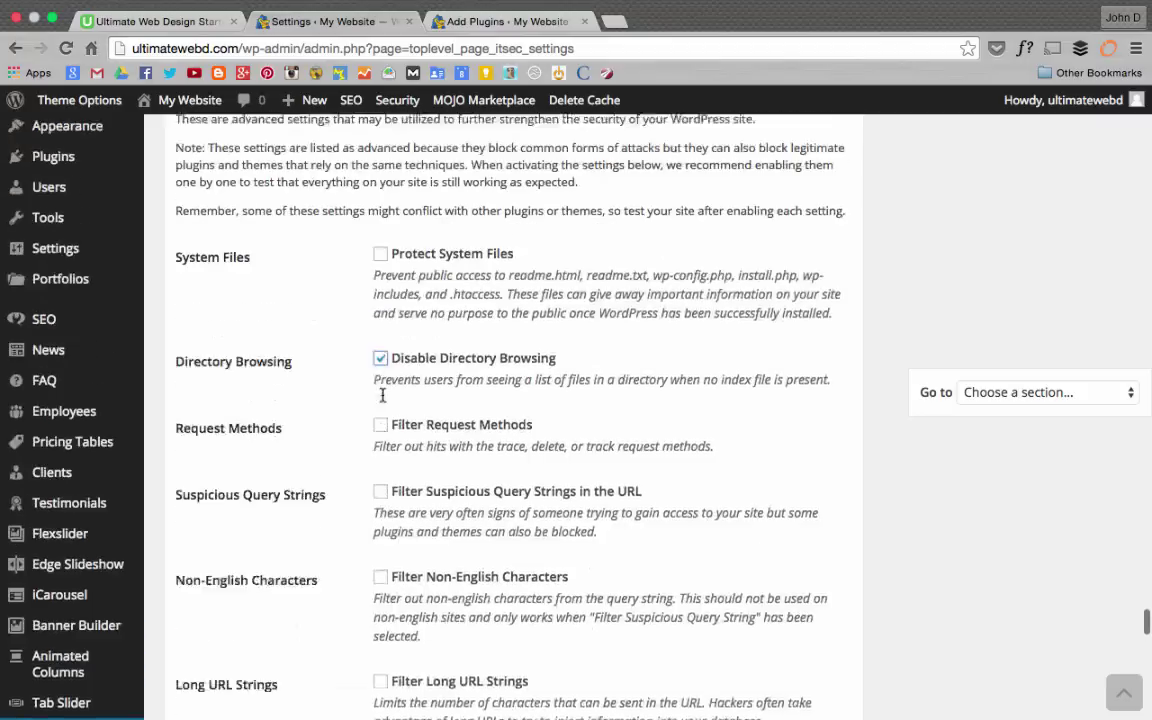
pyautogui.click(380, 274)
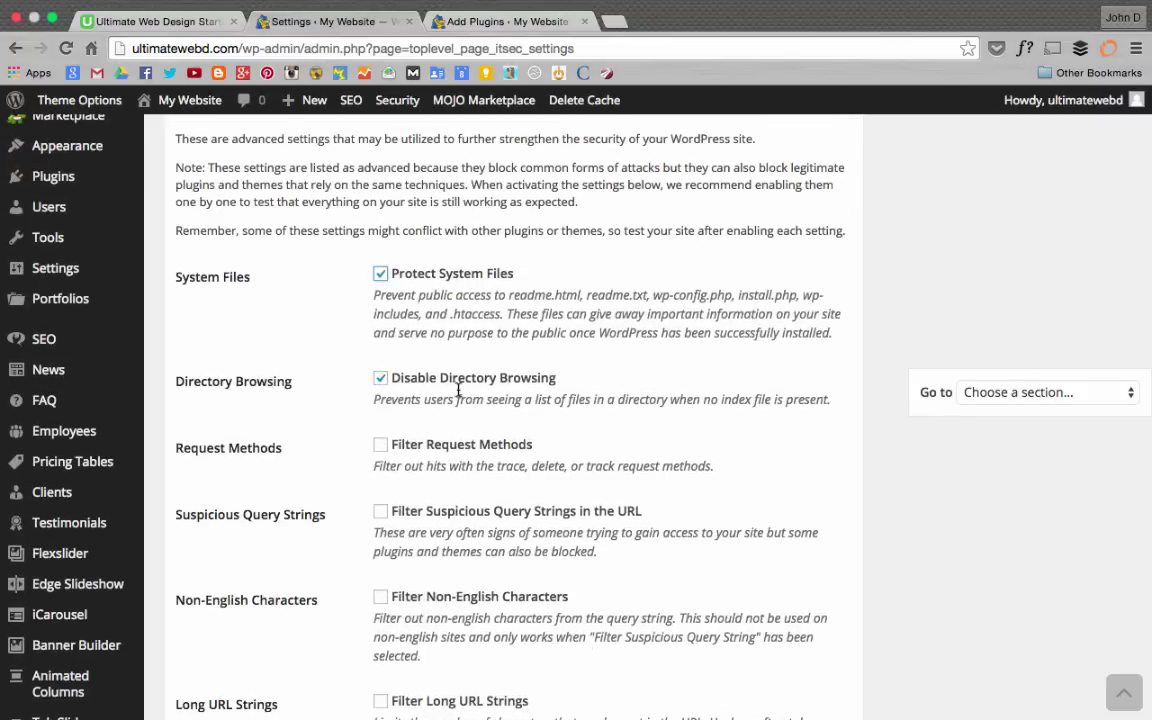
# Step: Enable comment spam reduction and save all the security settings
pyautogui.scroll(-1, 458, 392)
pyautogui.scroll(-6, 458, 395)
pyautogui.scroll(-5, 458, 396)
pyautogui.scroll(-4, 458, 396)
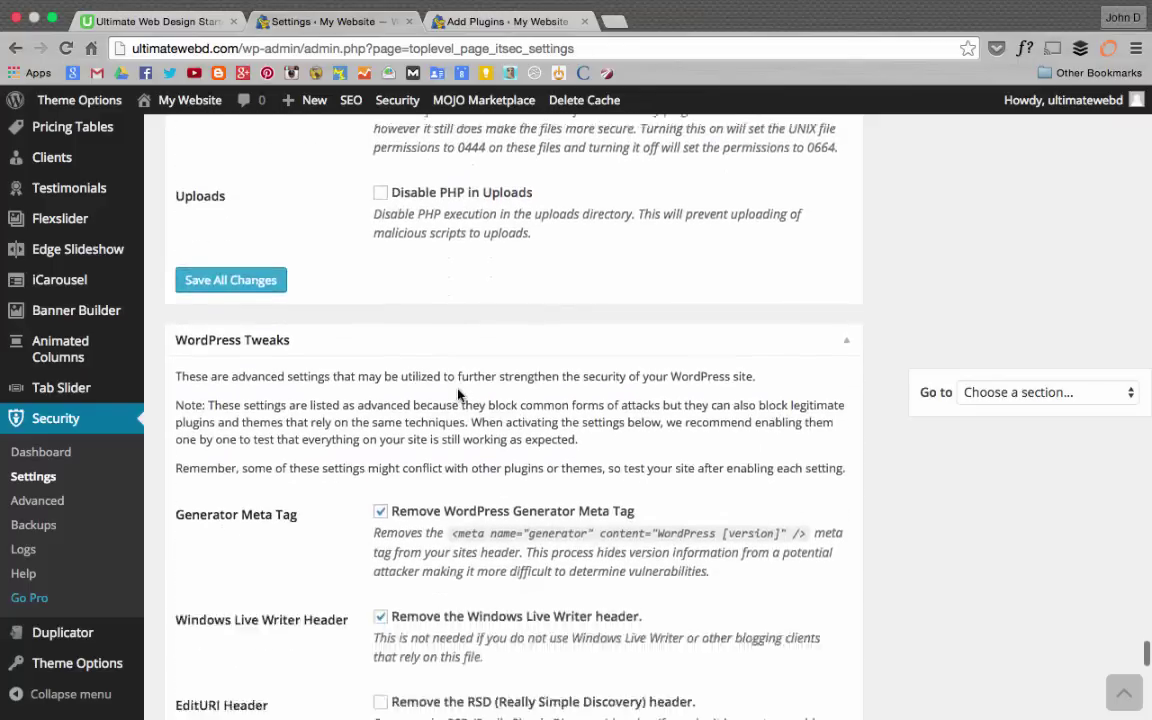
pyautogui.scroll(-2, 458, 396)
pyautogui.scroll(-2, 458, 396)
pyautogui.scroll(-1, 458, 396)
pyautogui.scroll(-2, 411, 391)
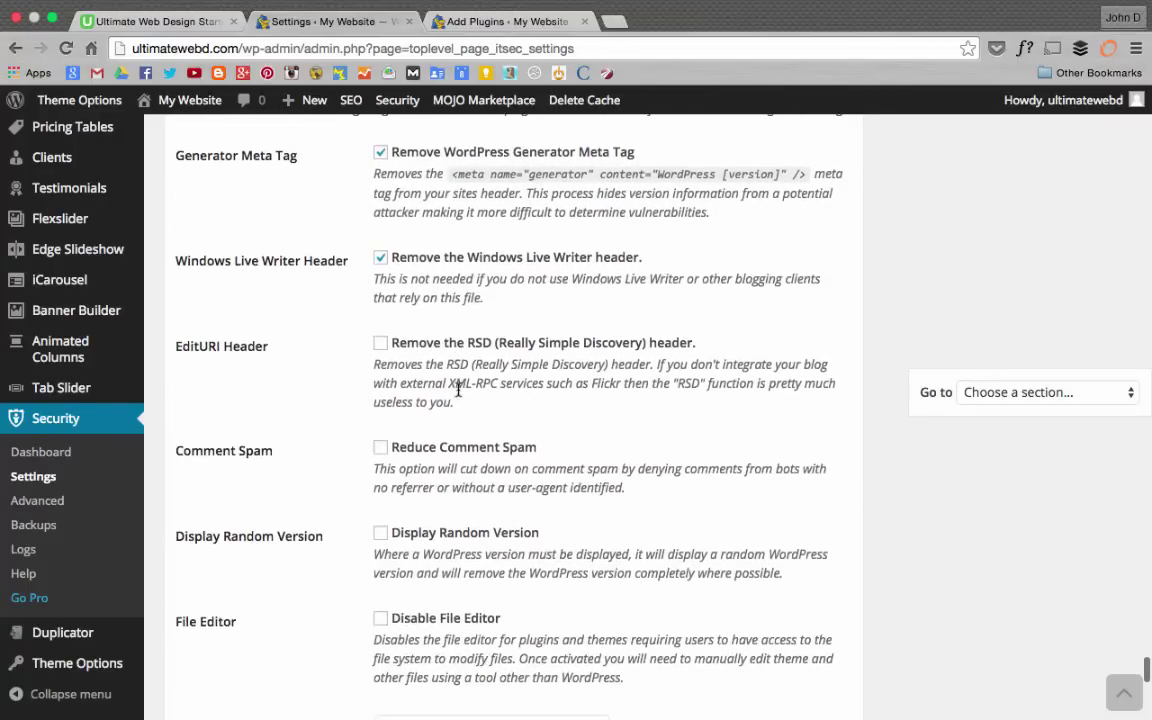
pyautogui.click(379, 448)
pyautogui.scroll(-10, 657, 490)
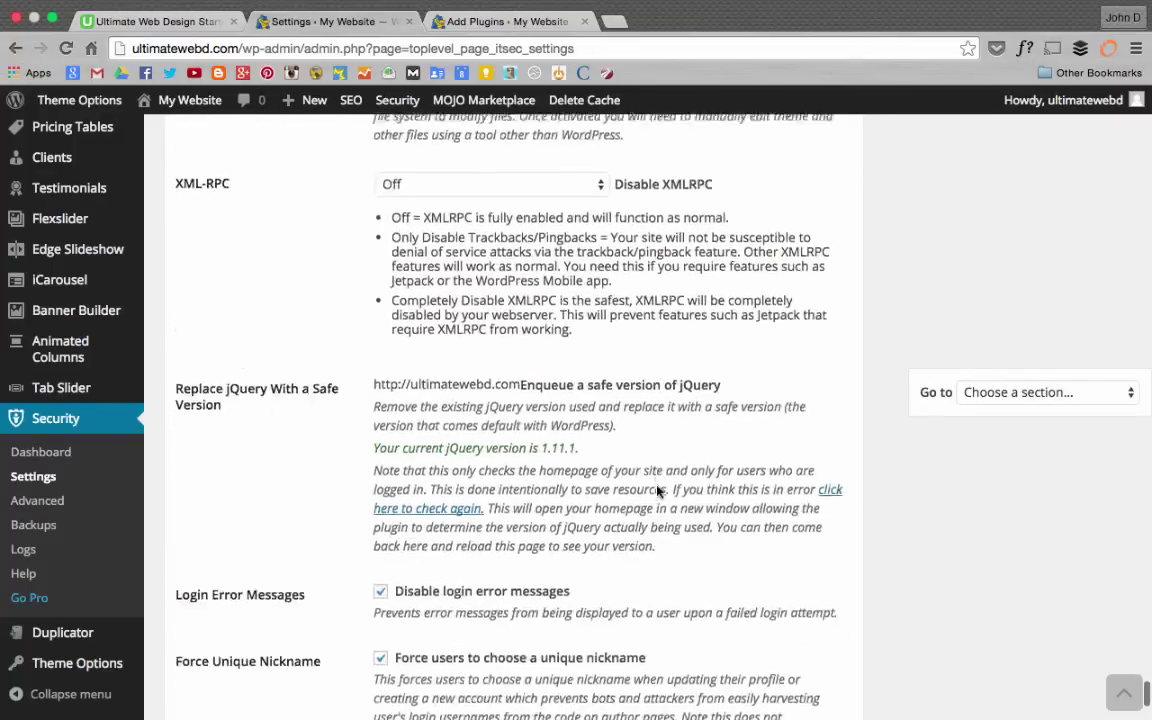
pyautogui.scroll(-5, 640, 493)
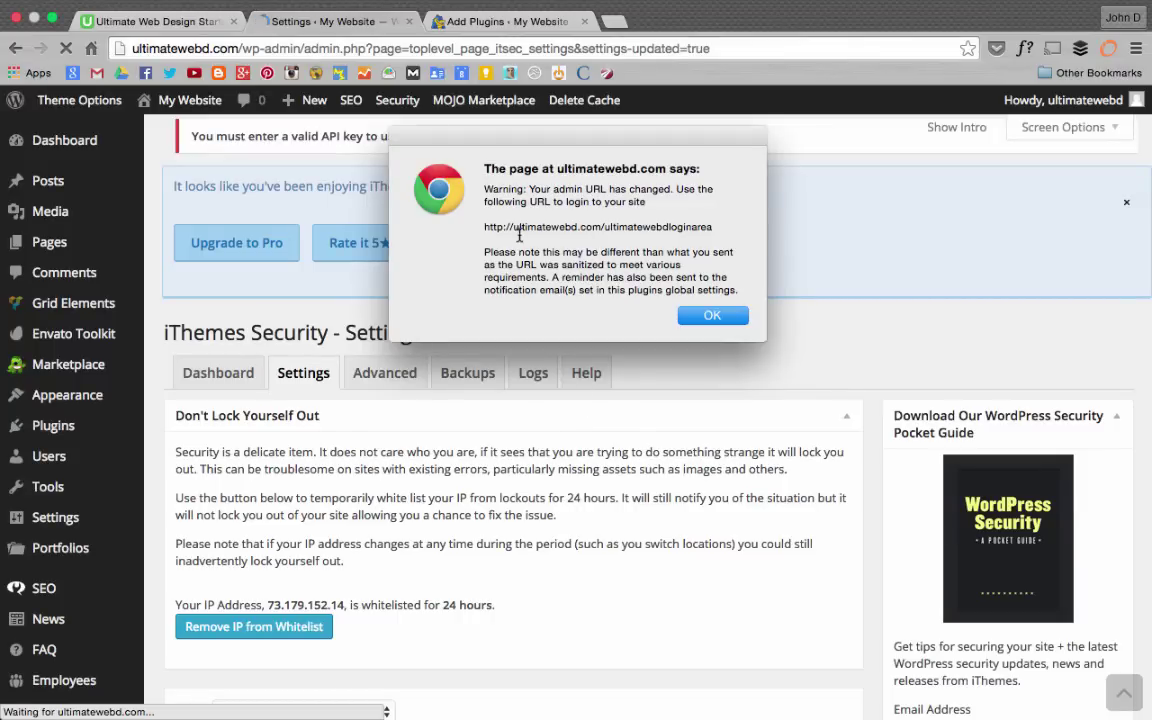
# Step: Note the new login URL shown in the alert, then dismiss the warning
pyautogui.moveTo(483, 227); pyautogui.dragTo(715, 228)
pyautogui.click(712, 315)
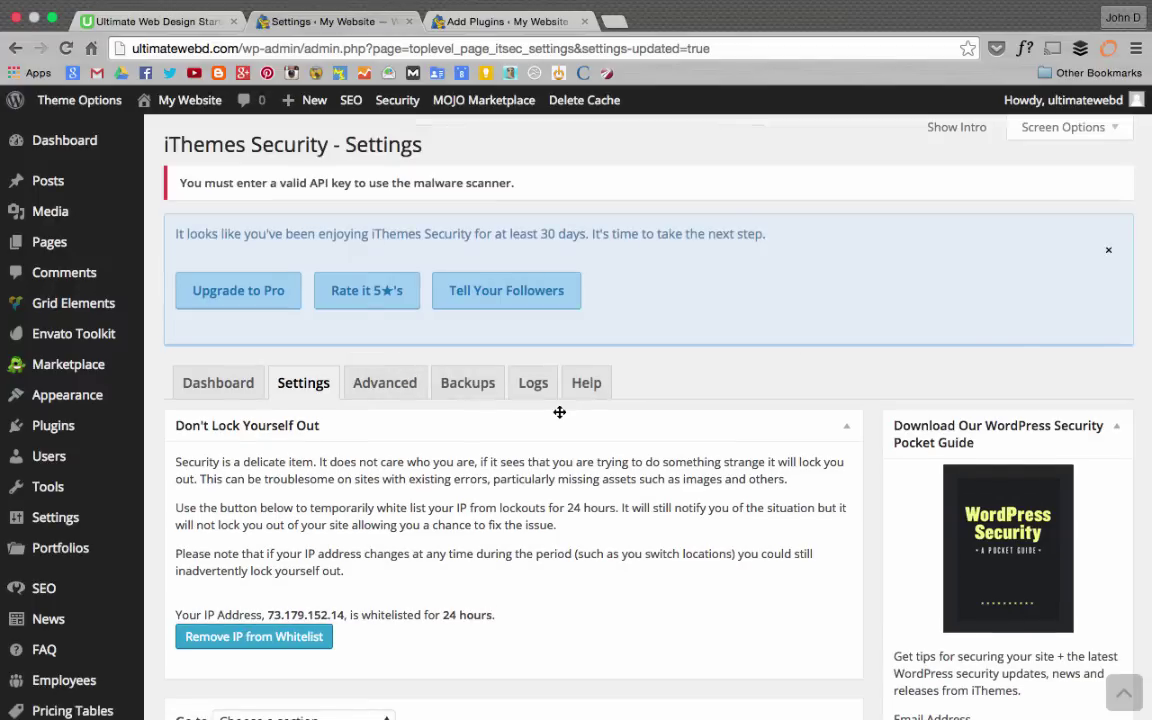
# Step: Go to the Dashboard tab and view the Completed security status items
pyautogui.click(225, 388)
pyautogui.scroll(-3, 843, 360)
pyautogui.scroll(-3, 843, 360)
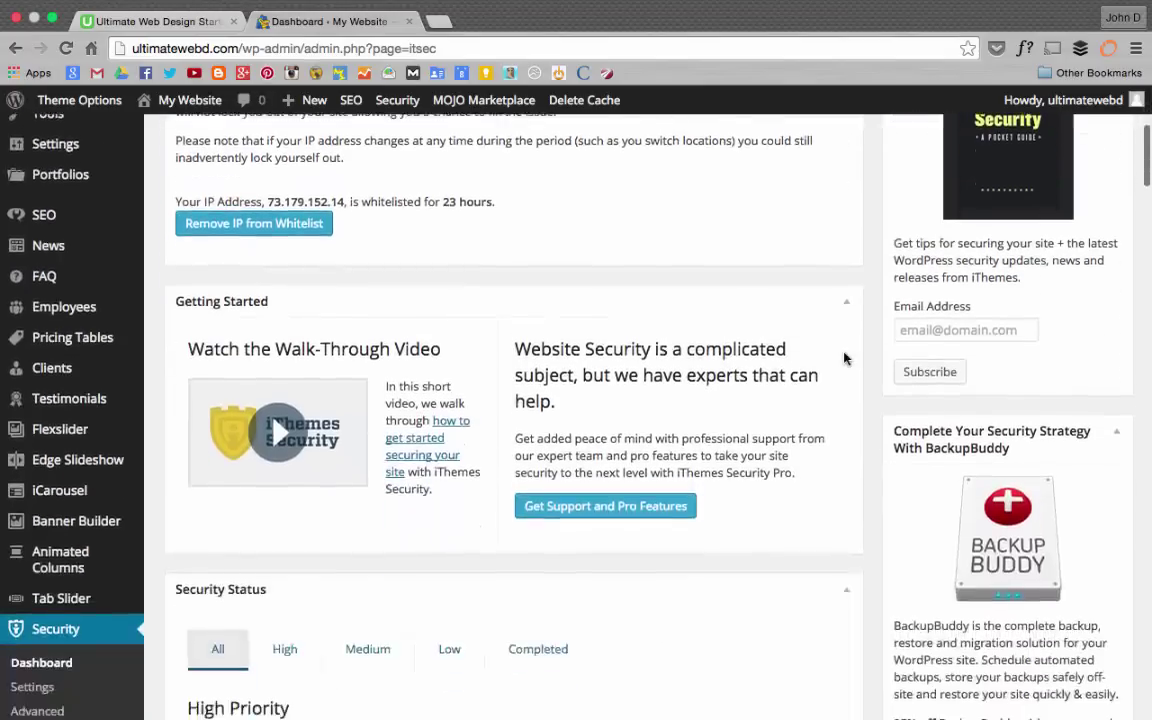
pyautogui.scroll(-3, 843, 360)
pyautogui.scroll(-3, 843, 358)
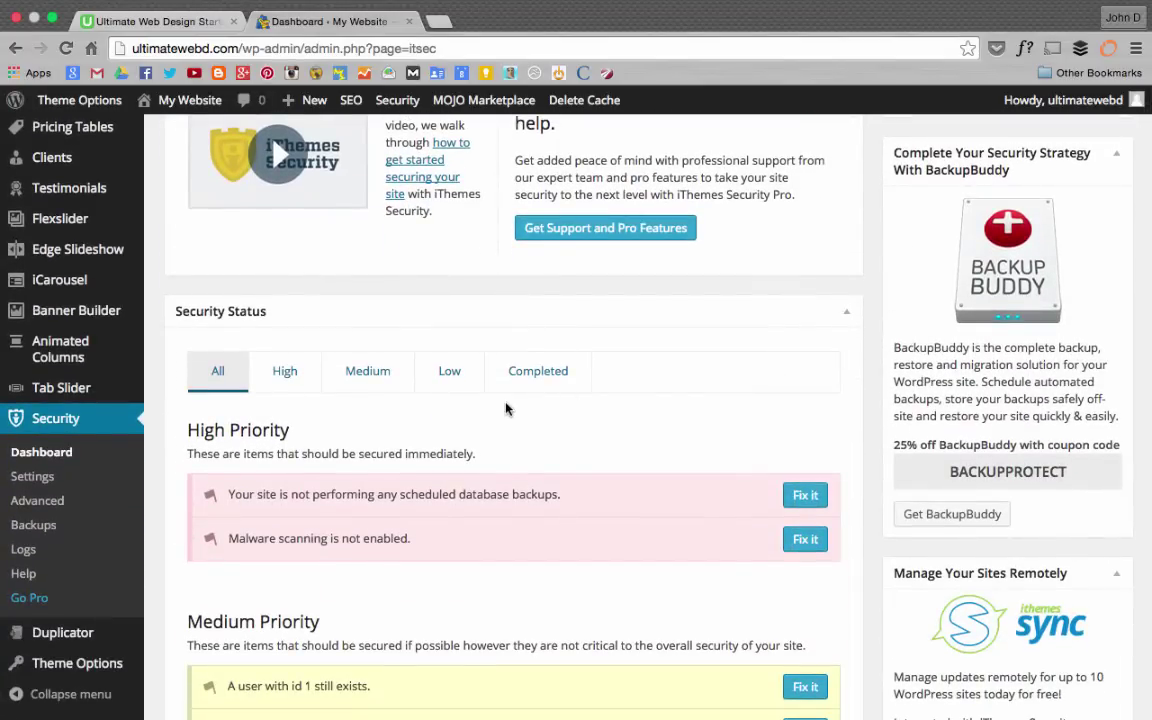
pyautogui.click(532, 370)
pyautogui.scroll(-1, 715, 404)
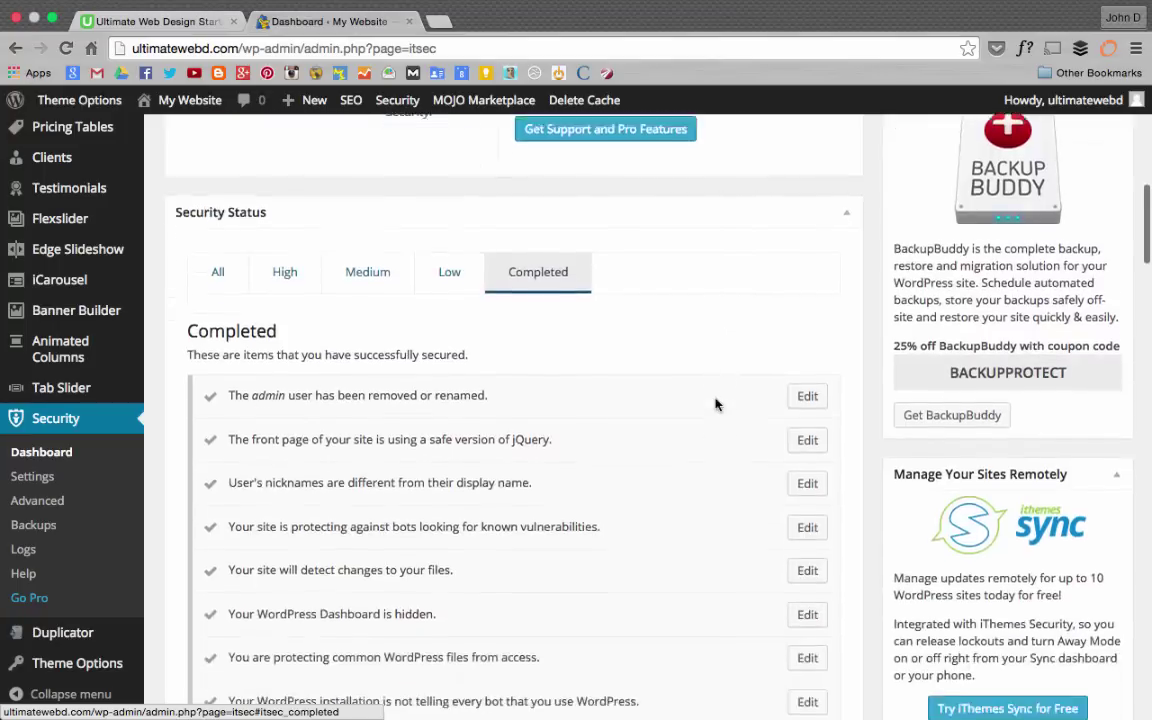
pyautogui.scroll(-1, 715, 404)
pyautogui.scroll(-2, 715, 404)
pyautogui.scroll(-1, 715, 404)
pyautogui.scroll(-5, 715, 404)
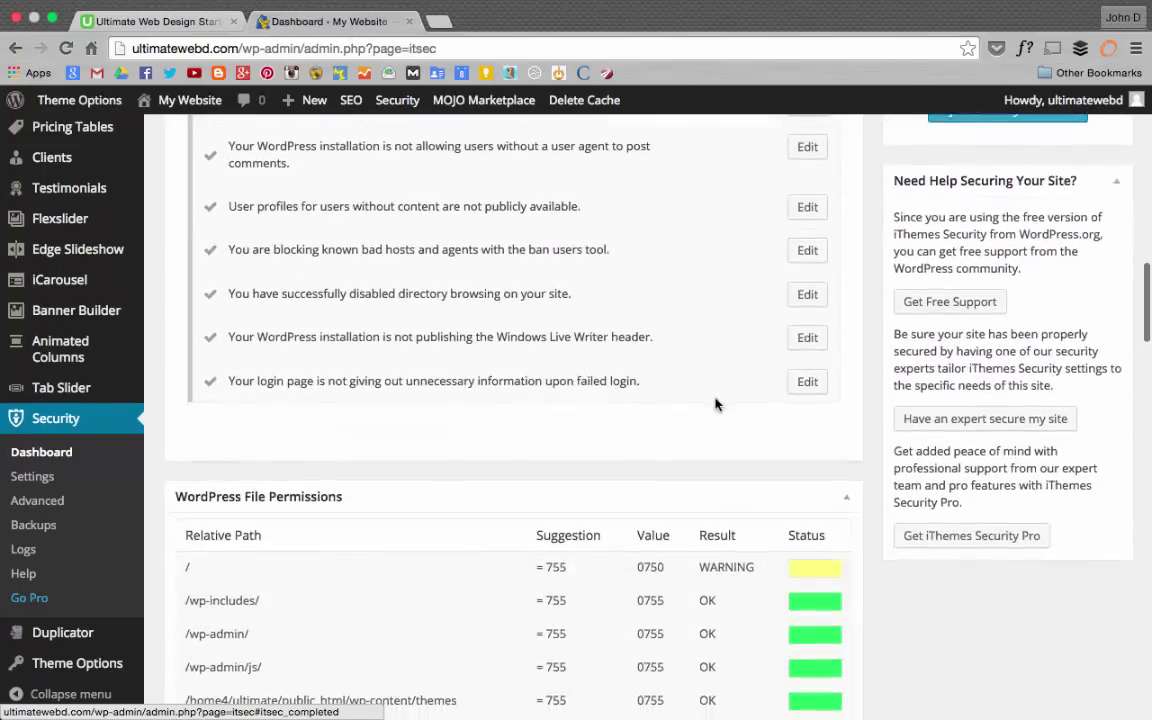
pyautogui.scroll(4, 715, 404)
pyautogui.scroll(4, 715, 404)
pyautogui.scroll(9, 715, 404)
pyautogui.scroll(1, 715, 404)
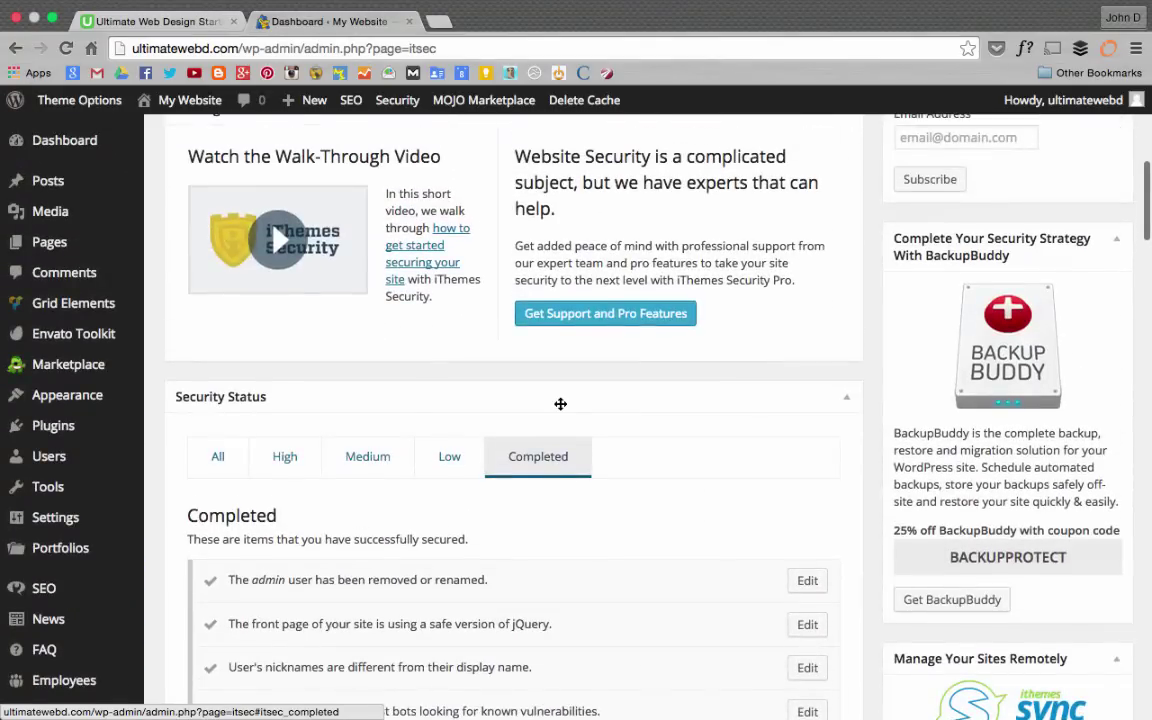
# Step: Filter security status by Medium, High, then All priority items
pyautogui.click(362, 458)
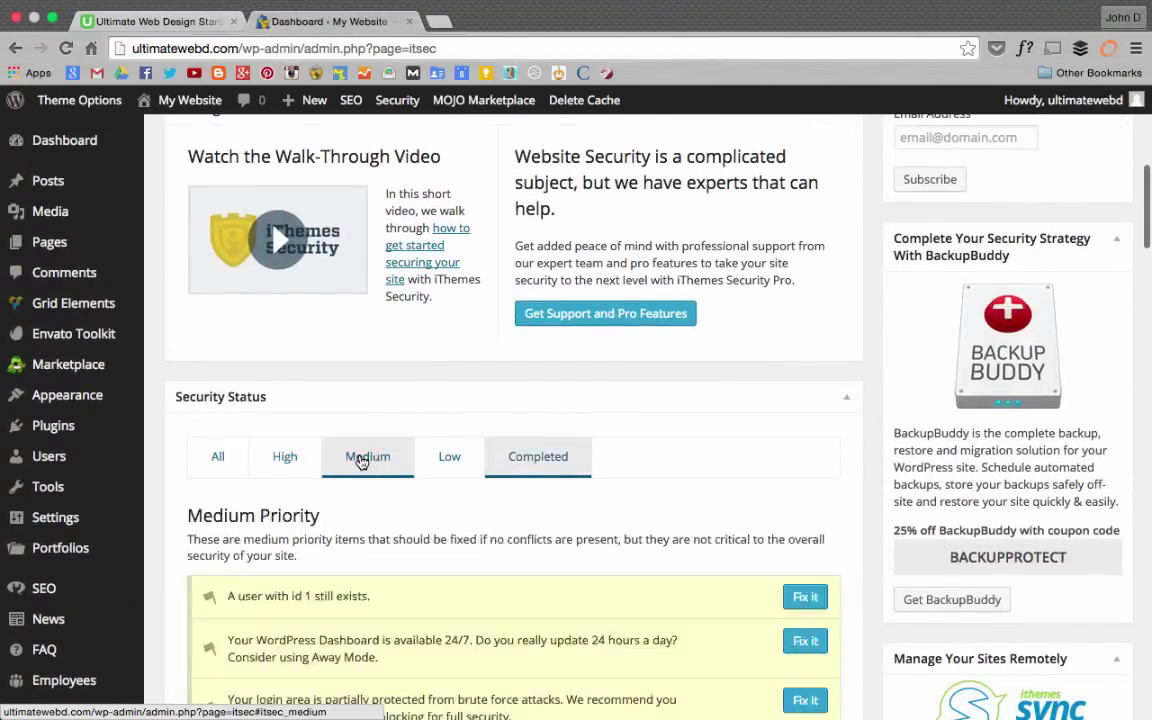
pyautogui.click(290, 461)
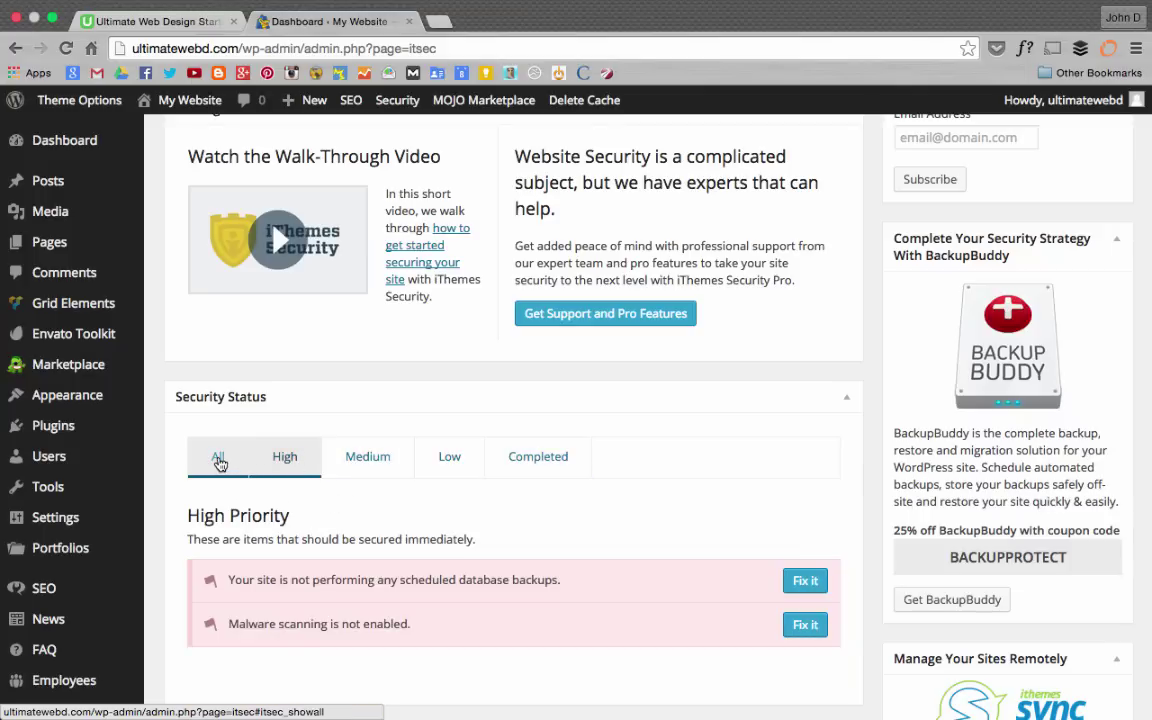
pyautogui.click(220, 462)
pyautogui.scroll(-3, 458, 417)
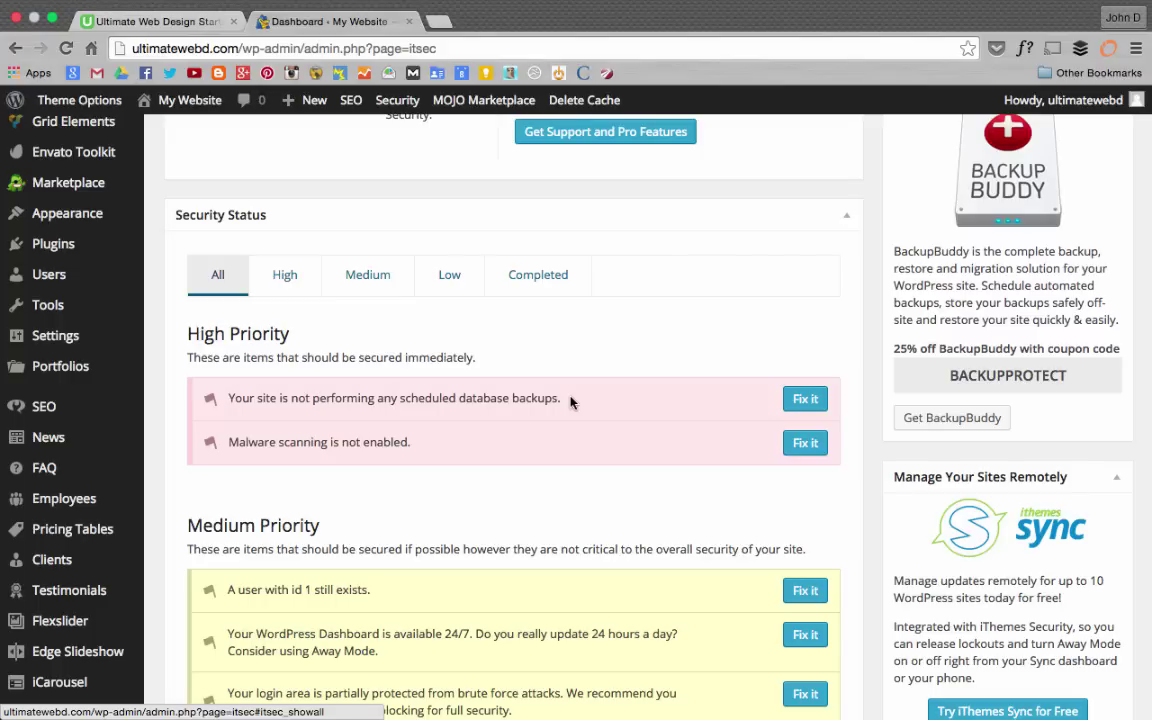
pyautogui.scroll(-5, 570, 402)
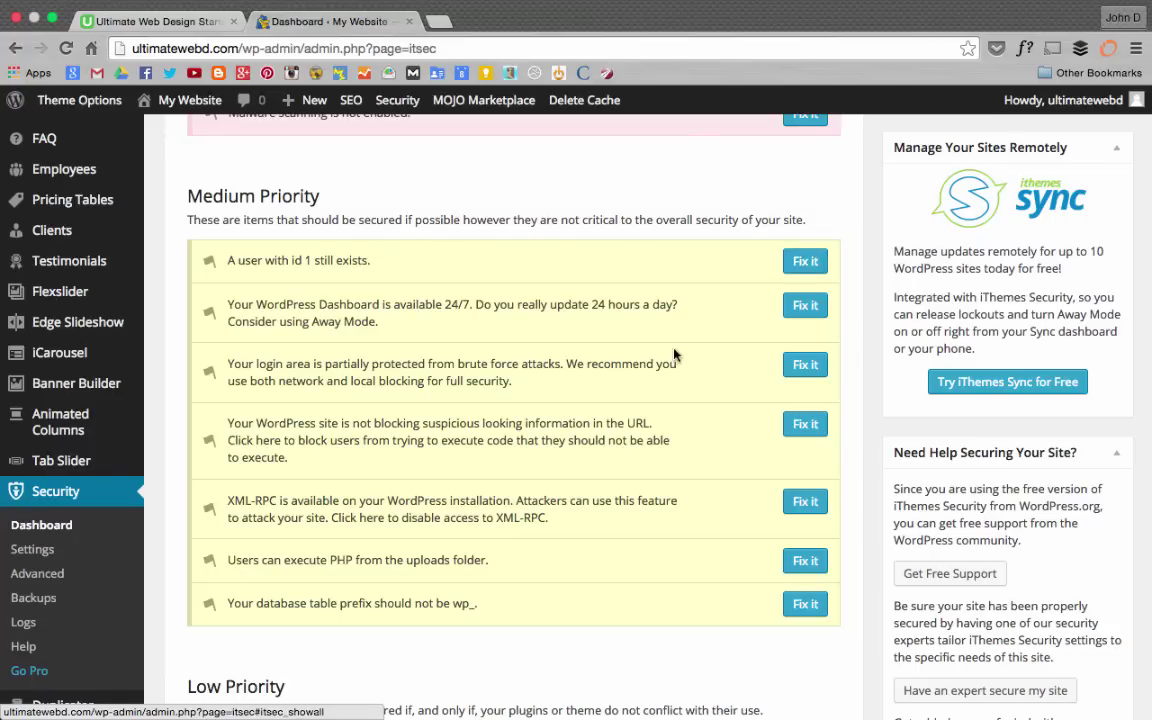
pyautogui.scroll(-1, 780, 330)
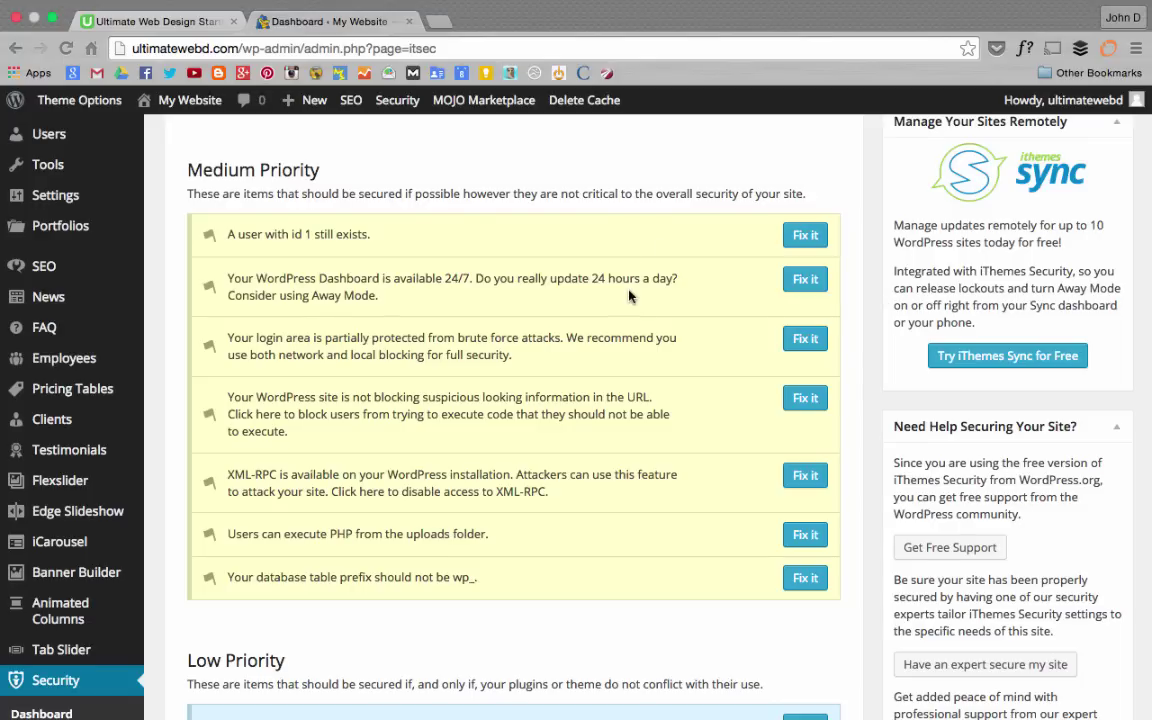
pyautogui.scroll(5, 629, 295)
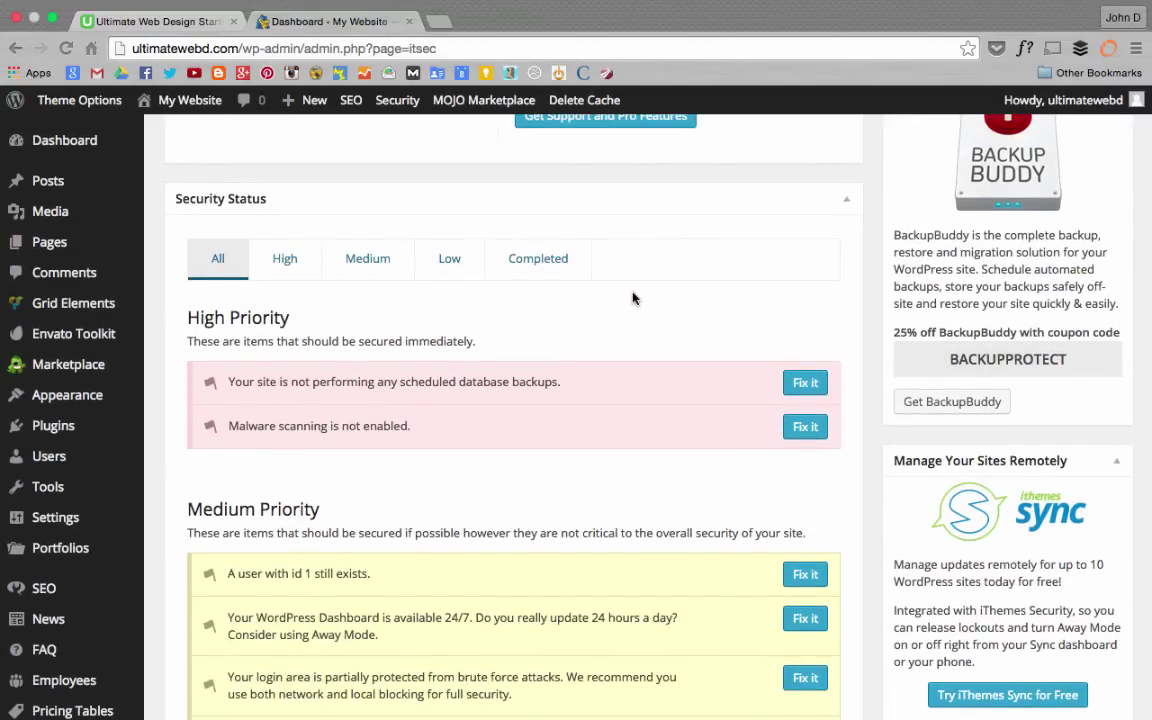
# Step: Open a new tab and search Google for 'sucuri site check'
pyautogui.hotkey('ctrl', 't')
pyautogui.write('sucuri site check')
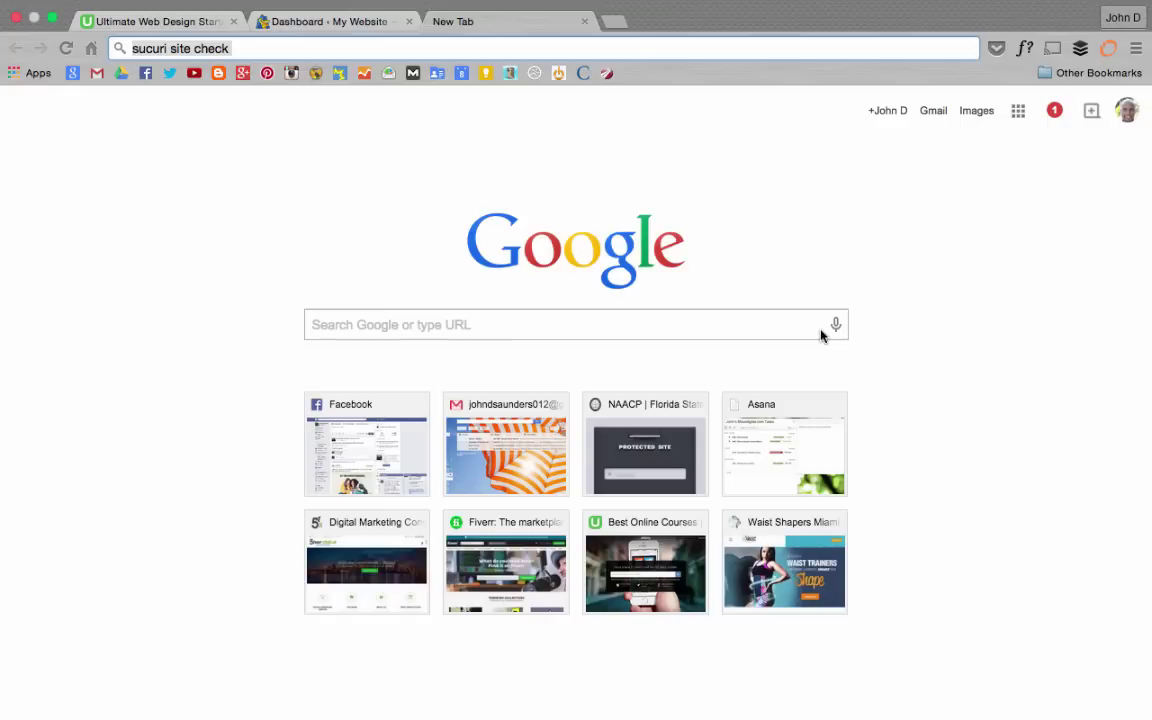
pyautogui.click(266, 47)
pyautogui.click(404, 318)
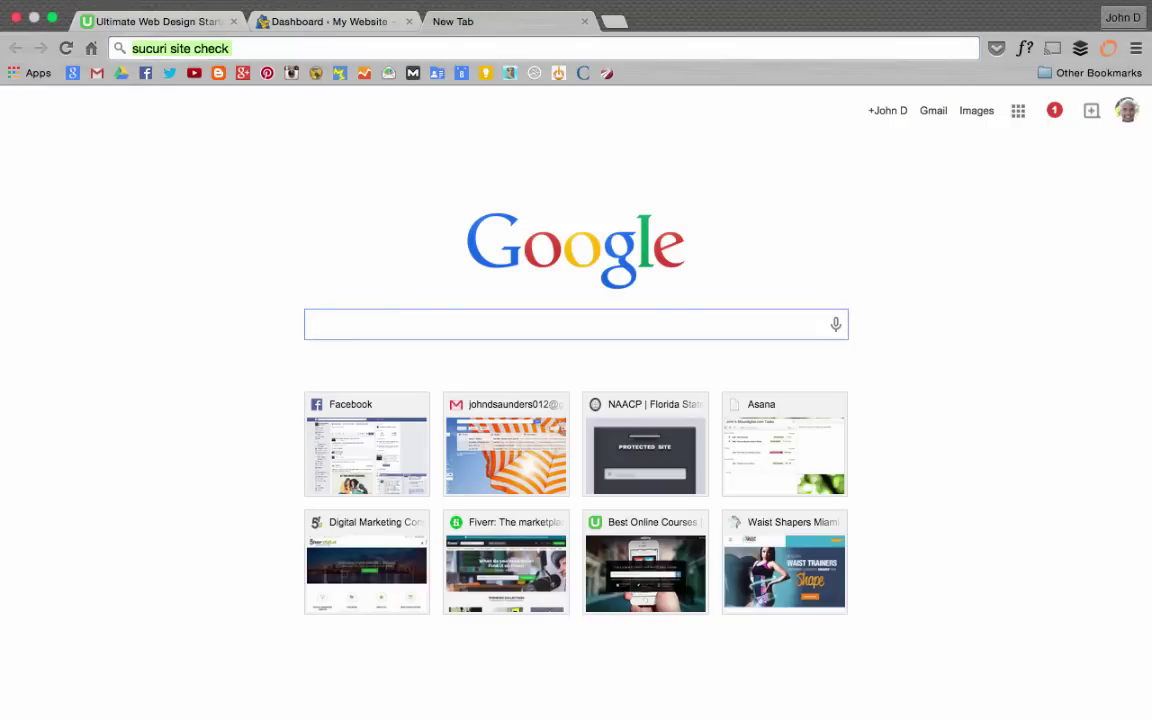
pyautogui.write('sucuri site check')
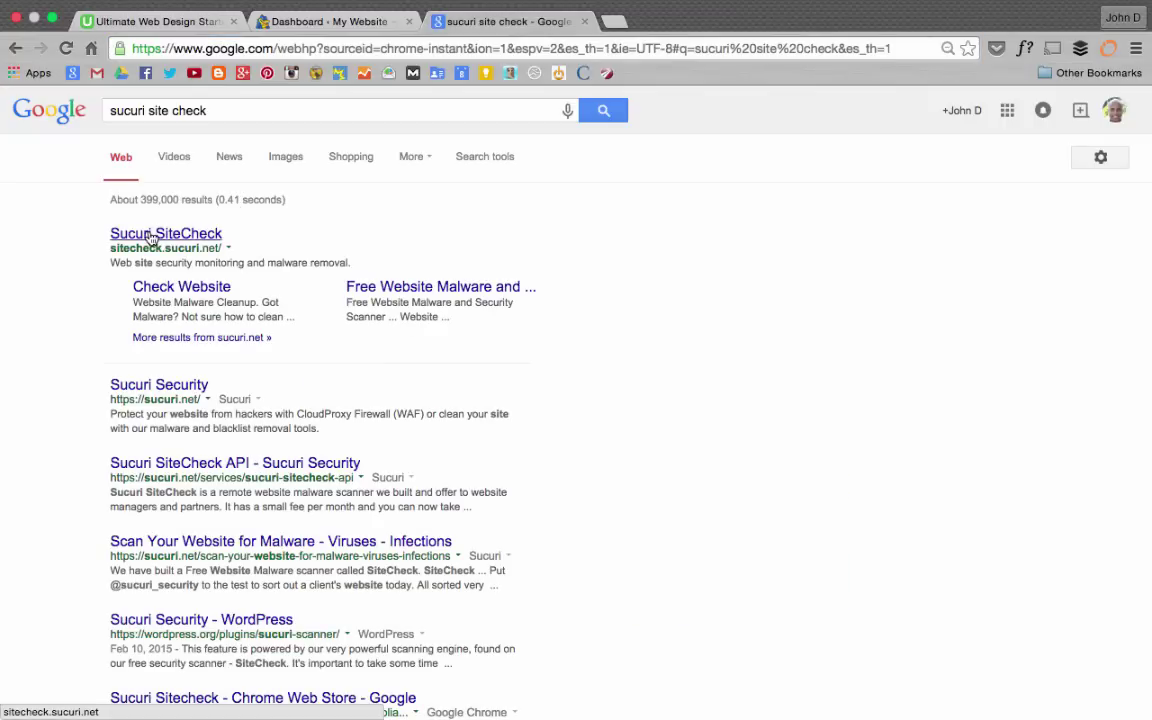
pyautogui.click(150, 236)
pyautogui.click(575, 343)
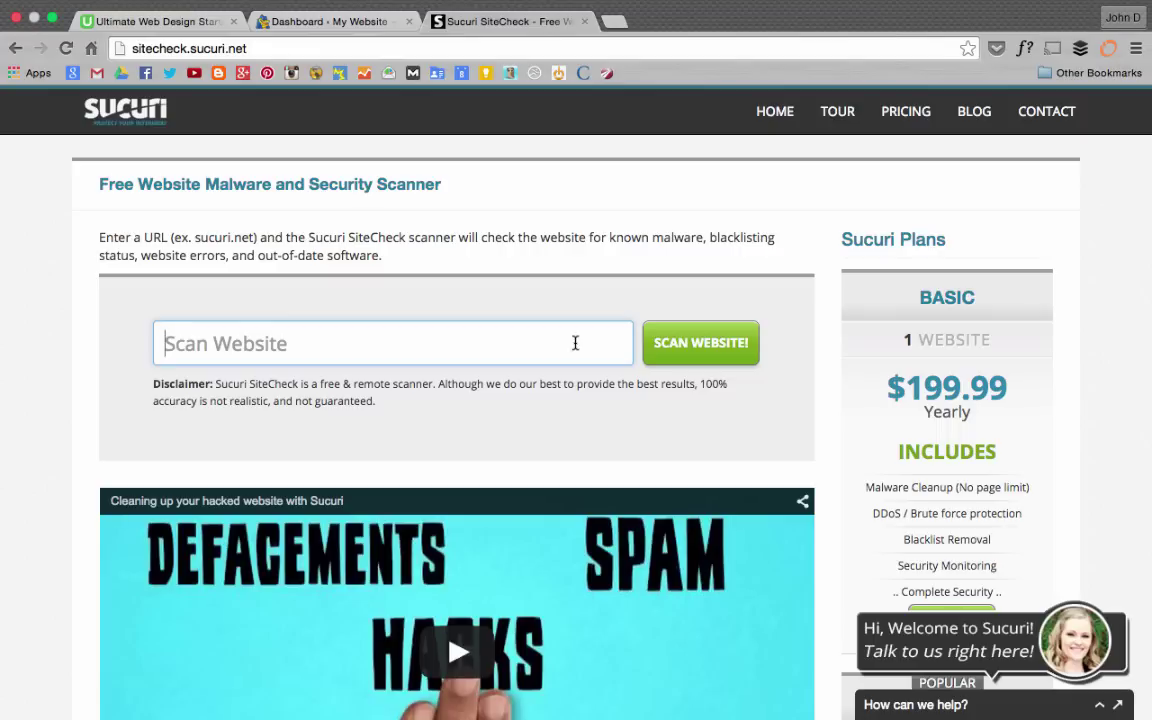
pyautogui.write('w')
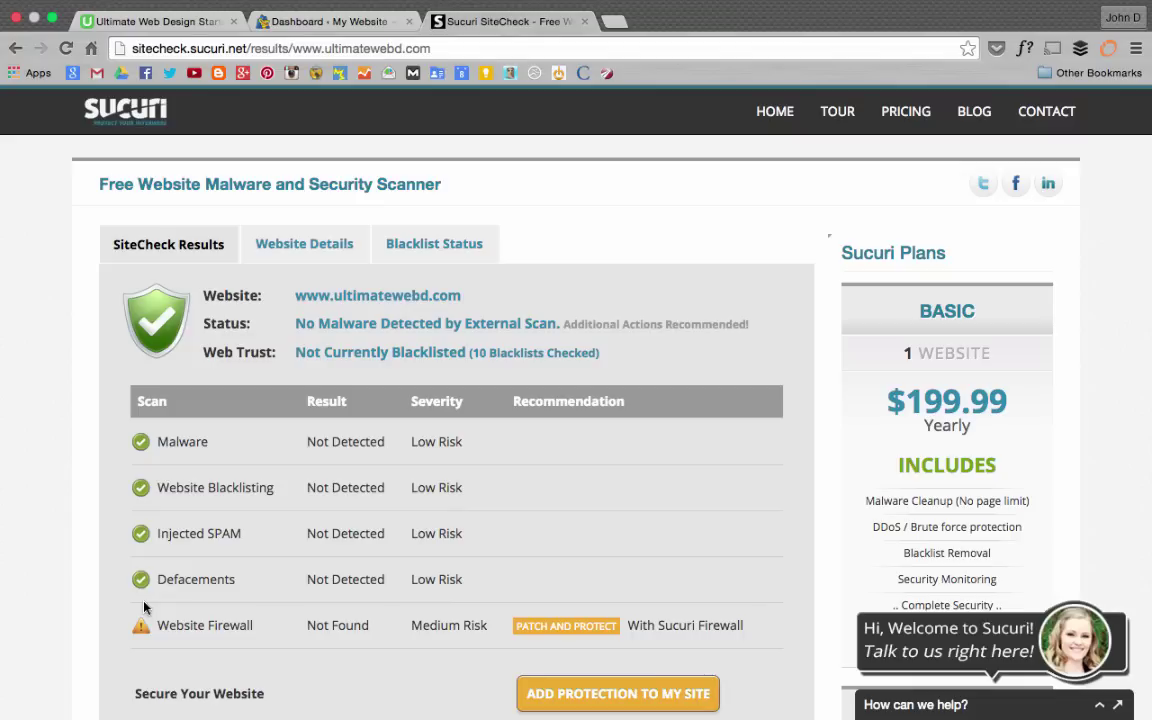
# Step: Check ultimatewebd.com's server details, then confirm it is clean on all ten blacklists
pyautogui.click(285, 241)
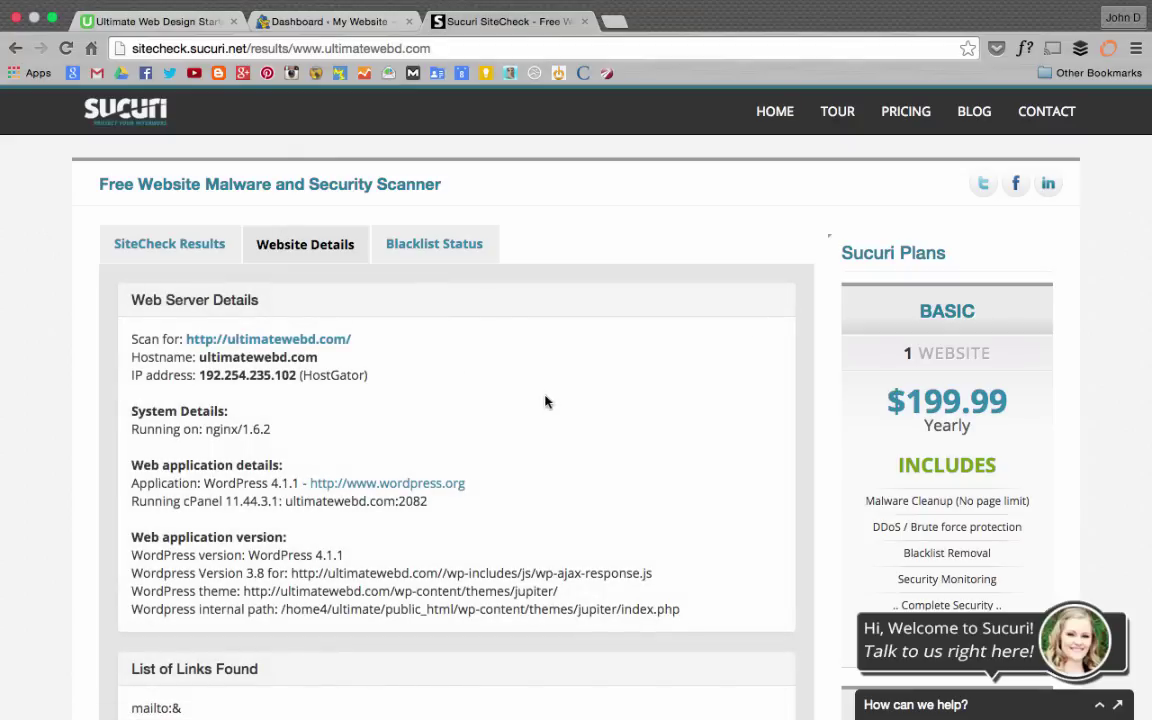
pyautogui.click(450, 254)
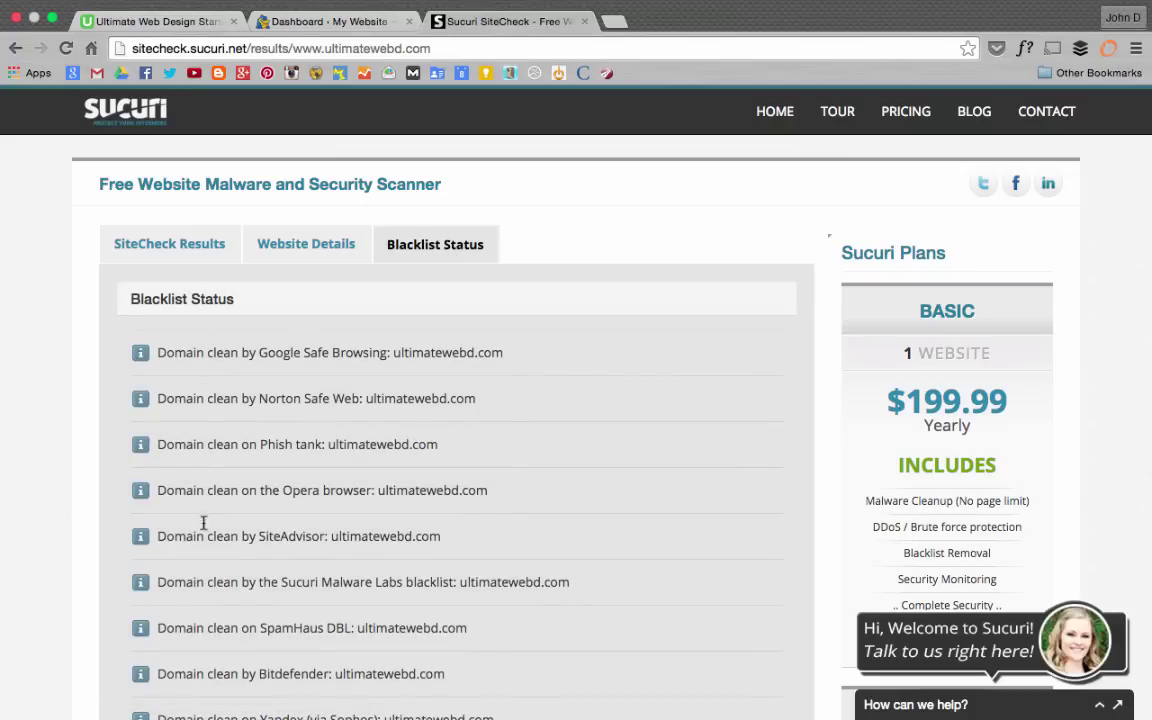
pyautogui.scroll(-4, 200, 670)
pyautogui.scroll(1, 700, 140)
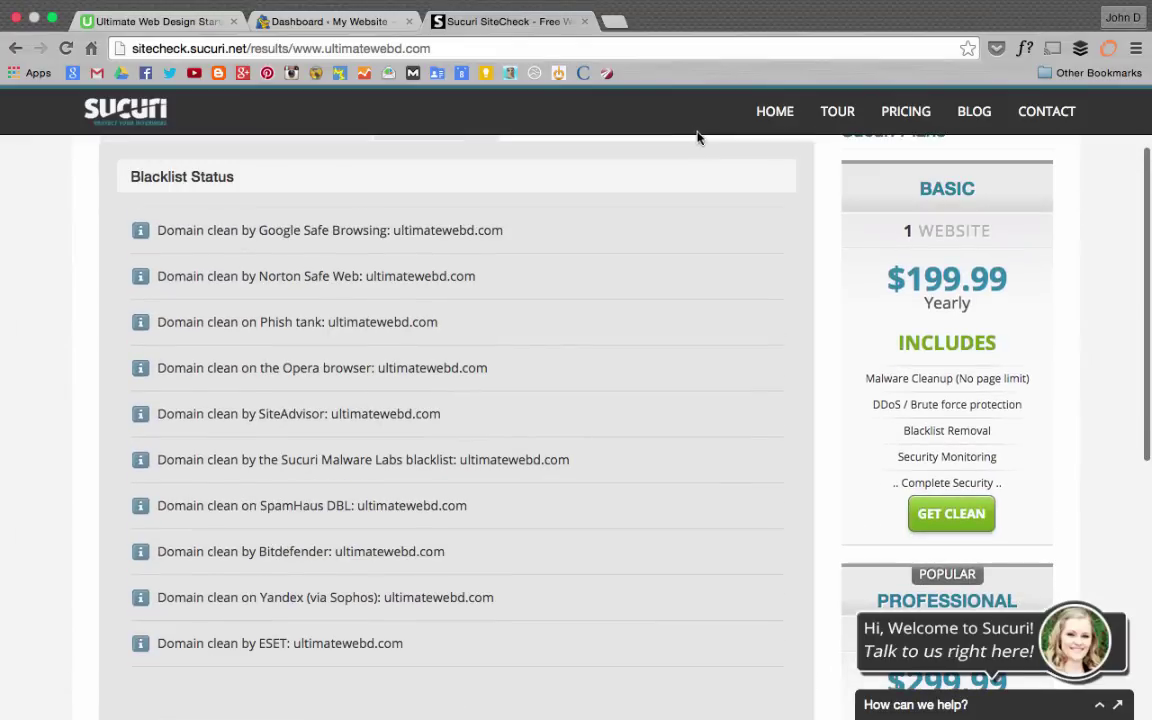